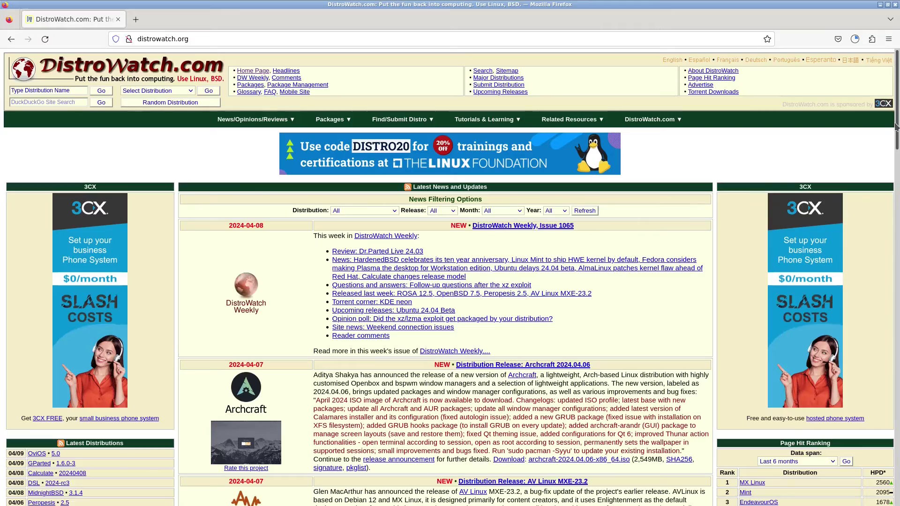
# Step: Scroll the DistroWatch home page and open TUXEDO from the Page Hit Ranking table
pyautogui.moveTo(896, 128); pyautogui.dragTo(894, 197)
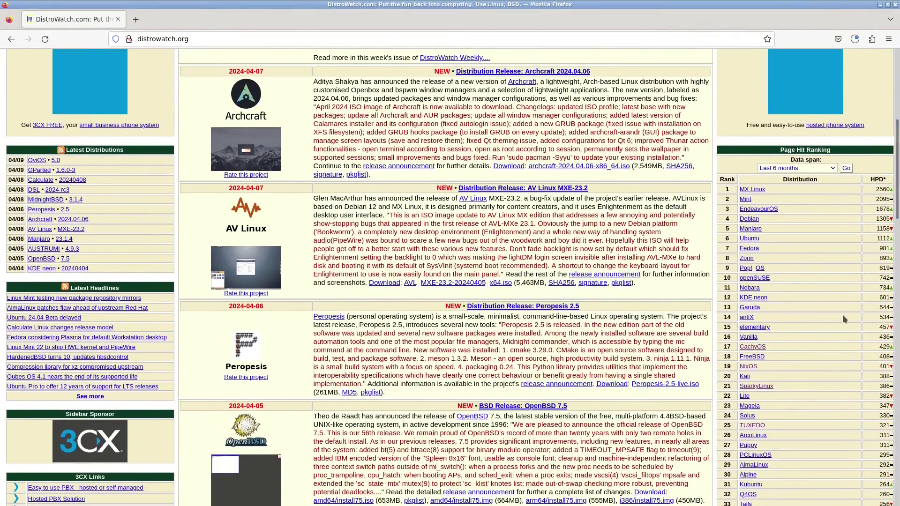
pyautogui.click(753, 425)
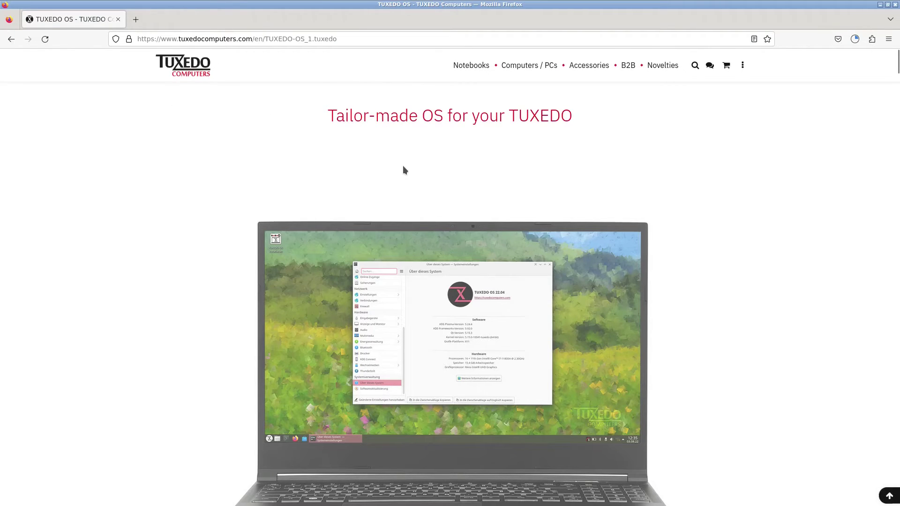
# Step: Open and then close the TUXEDO site's language and account options
pyautogui.scroll(-10, 404, 167)
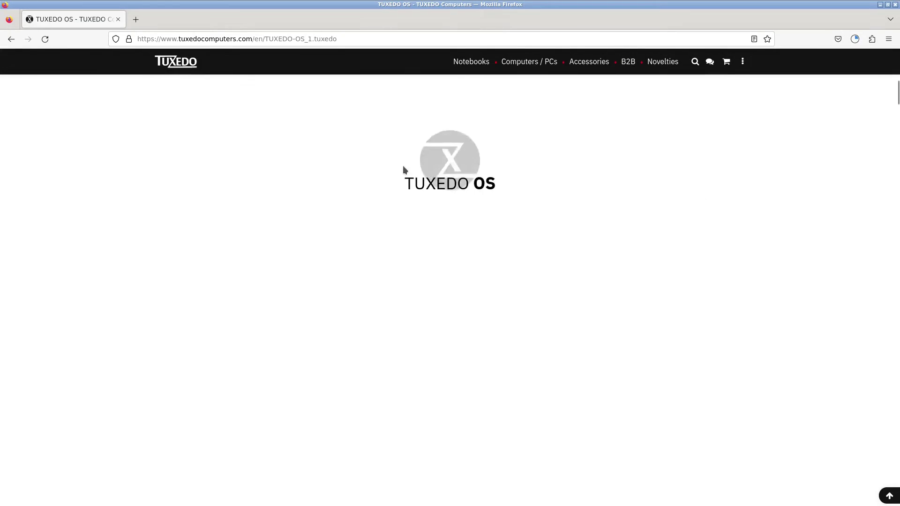
pyautogui.scroll(10, 403, 167)
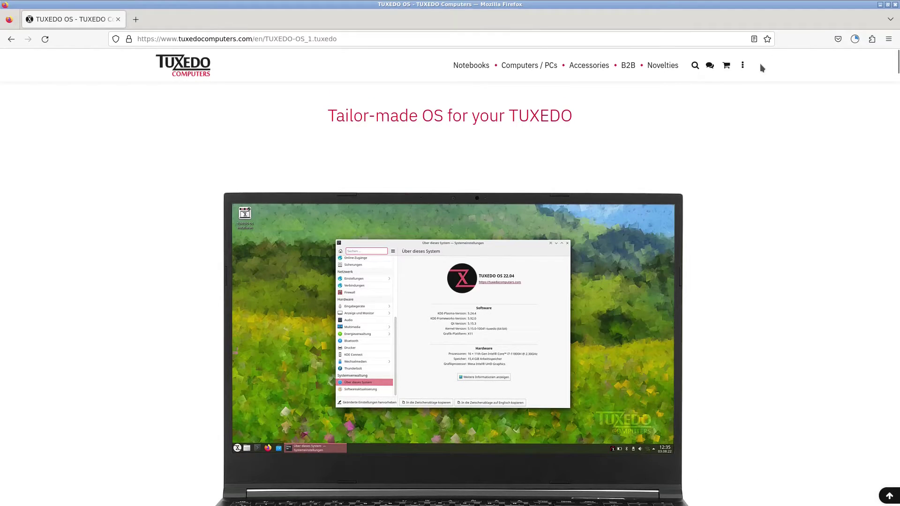
pyautogui.click(743, 66)
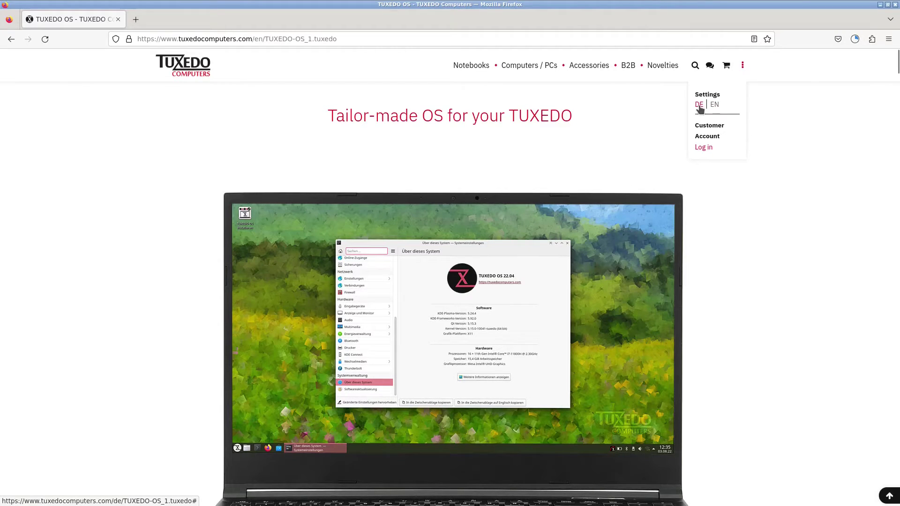
pyautogui.click(821, 149)
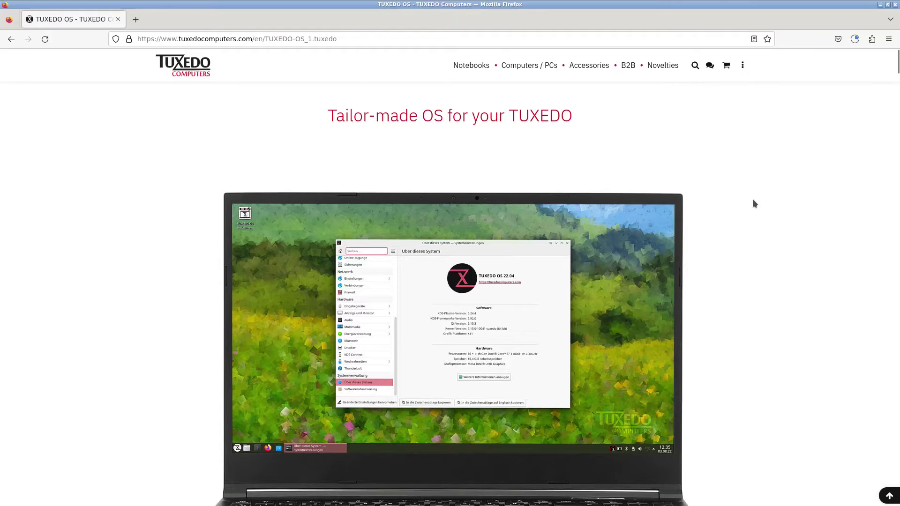
# Step: Scroll the TUXEDO OS page down to the Download TUXEDO OS and BitTorrent options
pyautogui.scroll(-5, 752, 200)
pyautogui.scroll(-15, 753, 200)
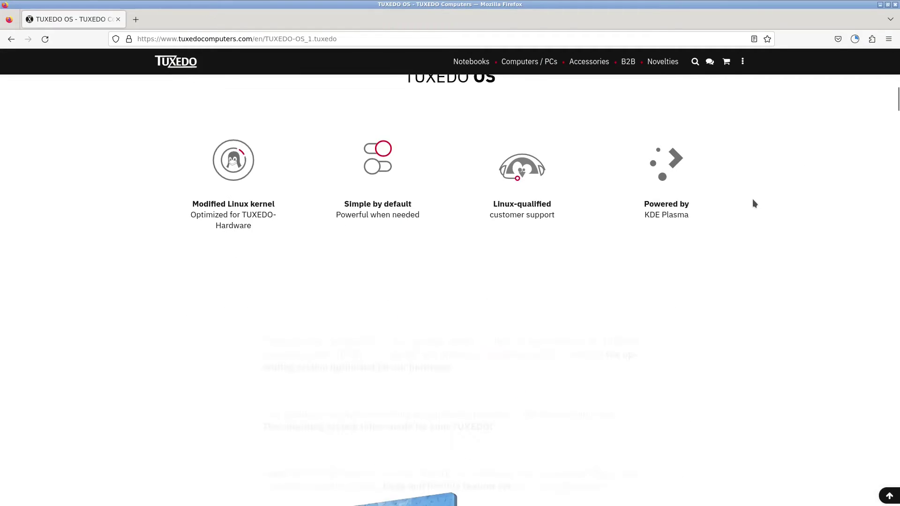
pyautogui.scroll(-8, 752, 204)
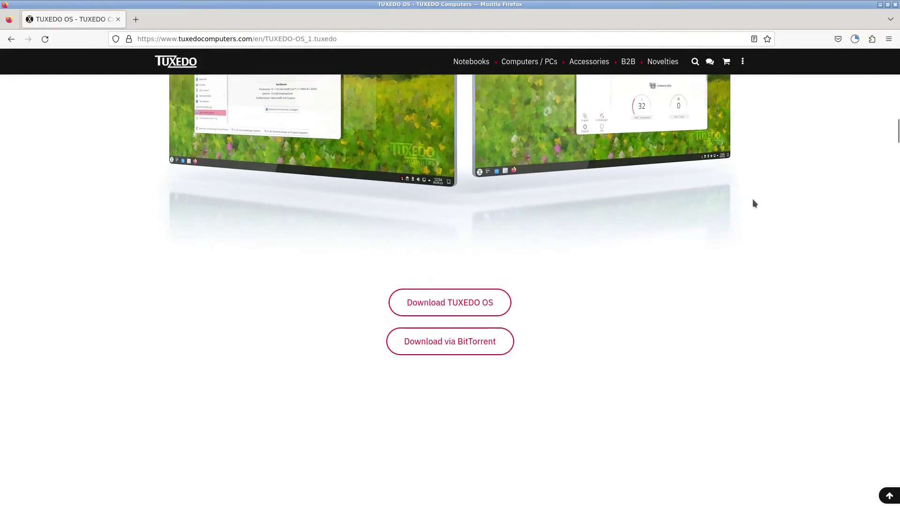
pyautogui.scroll(3, 752, 203)
pyautogui.scroll(-2, 753, 204)
pyautogui.scroll(10, 753, 203)
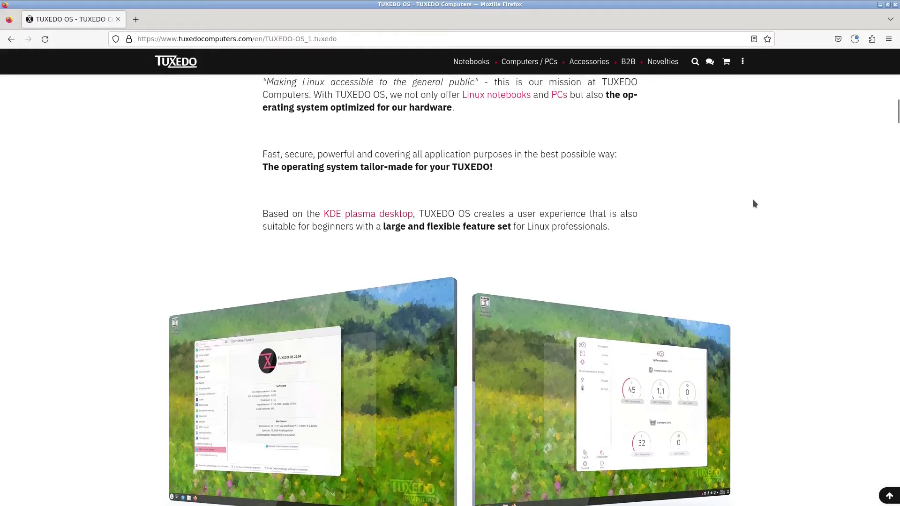
pyautogui.scroll(5, 753, 203)
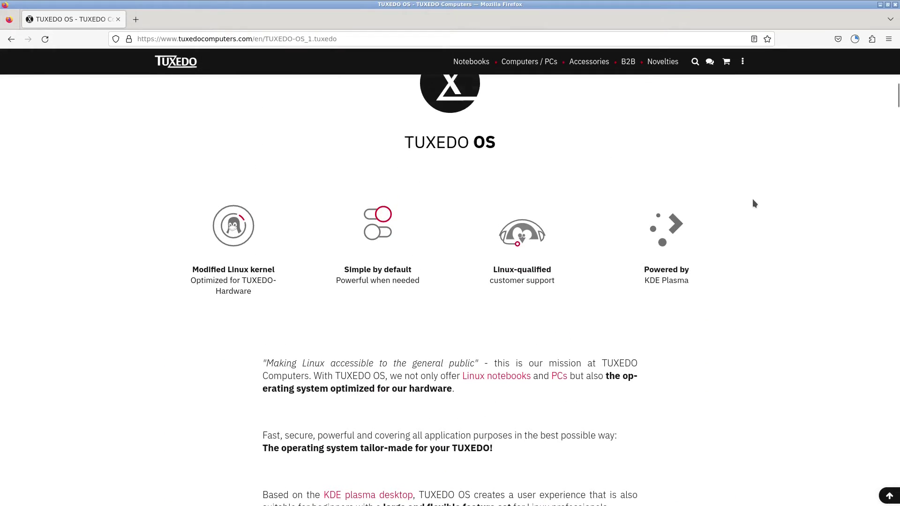
pyautogui.scroll(-8, 753, 203)
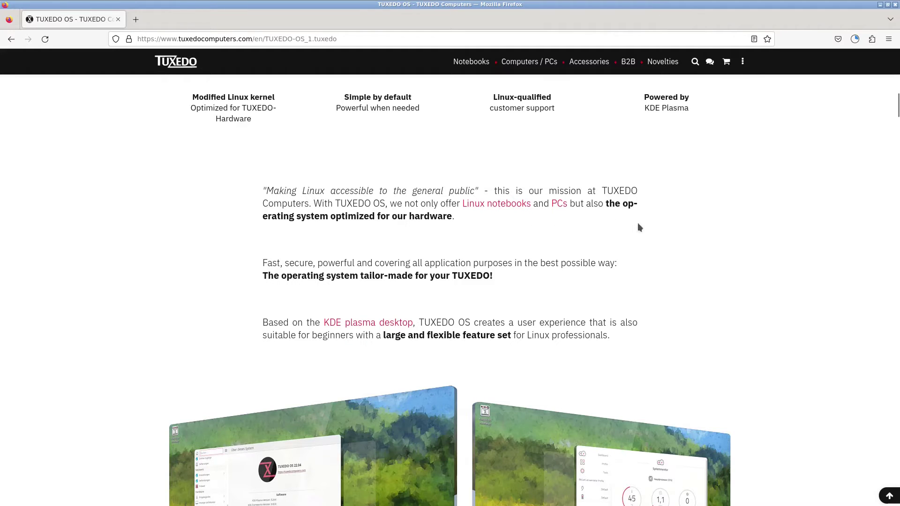
pyautogui.scroll(-3, 721, 243)
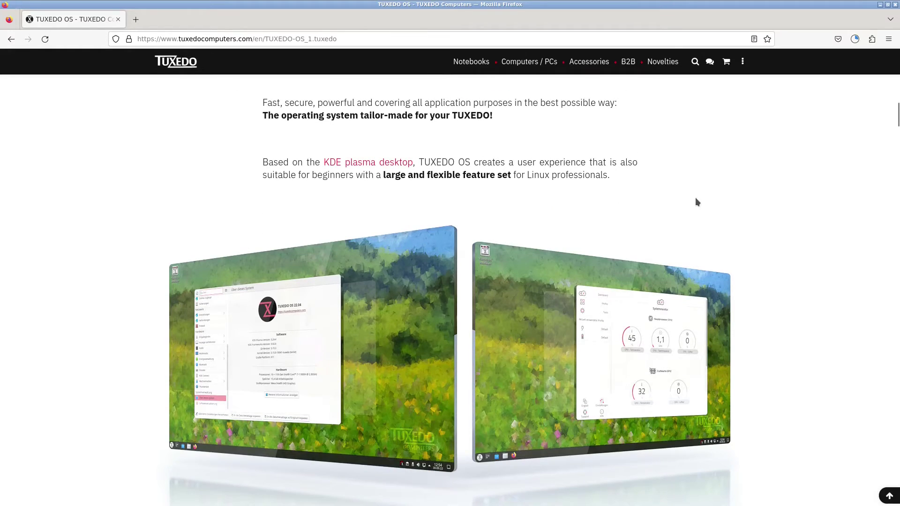
pyautogui.scroll(-3, 683, 197)
pyautogui.scroll(-3, 683, 197)
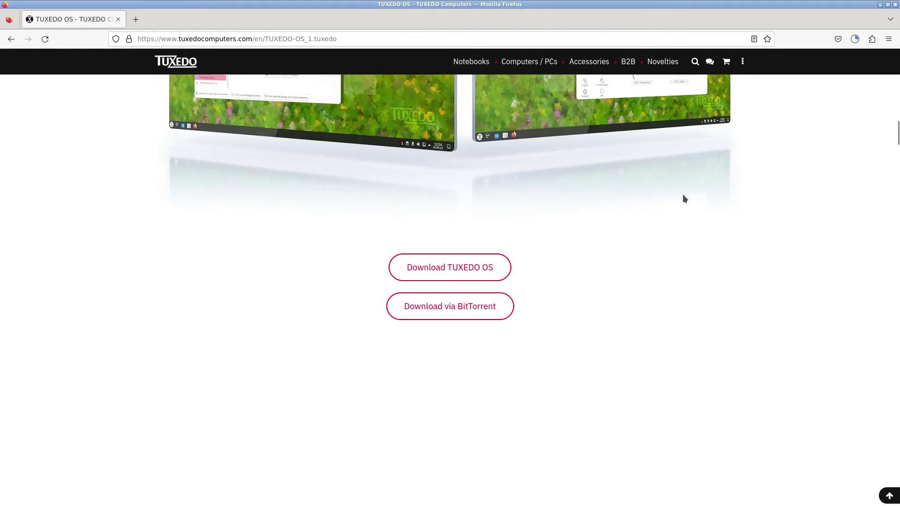
pyautogui.scroll(2, 649, 197)
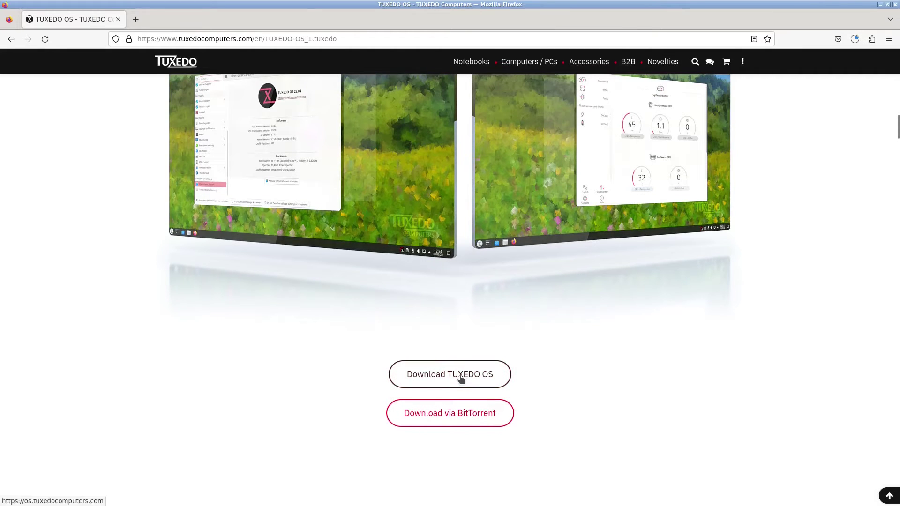
# Step: Open the TUXEDO OS ISO index in a new tab, then list computers filtered to Mini Systems
pyautogui.click(404, 374)
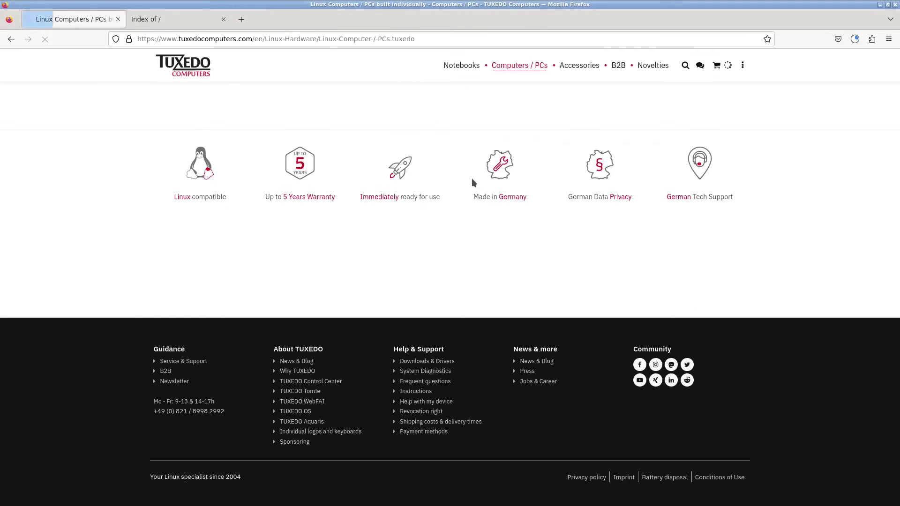
pyautogui.scroll(-4, 427, 230)
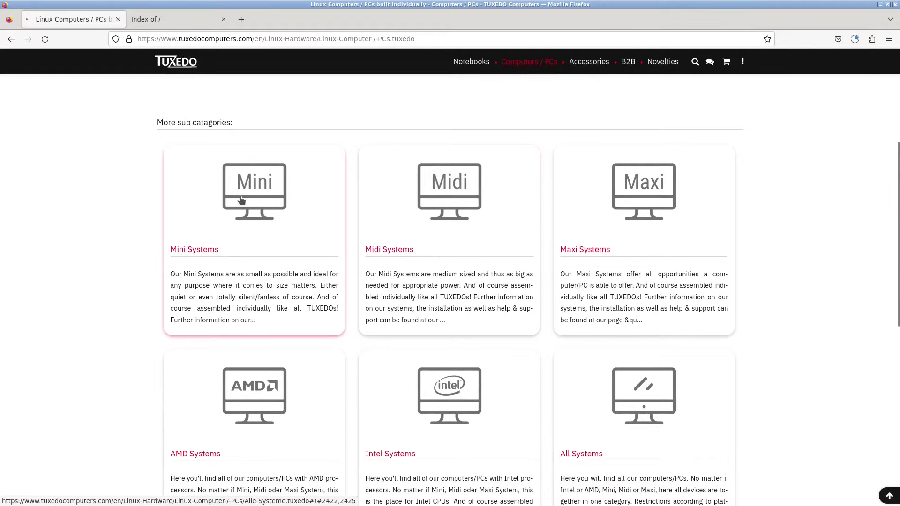
pyautogui.click(240, 200)
pyautogui.scroll(-8, 398, 226)
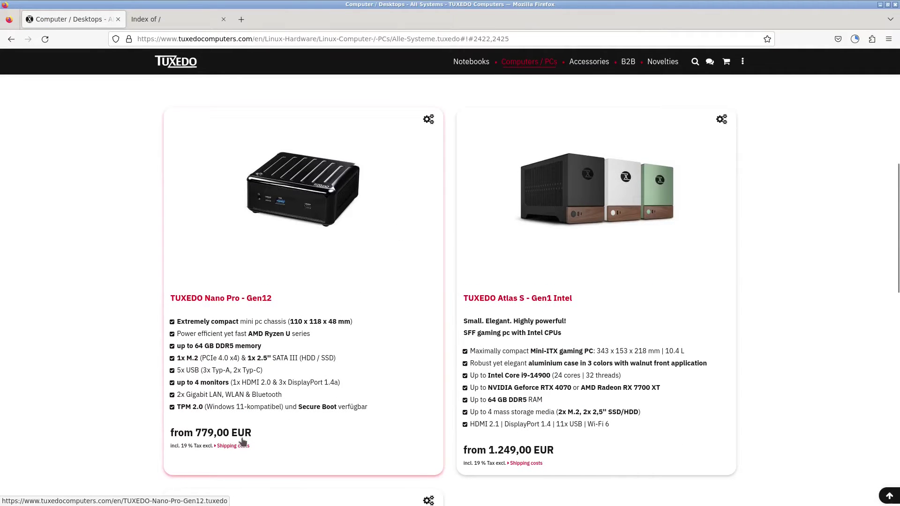
pyautogui.scroll(-4, 471, 365)
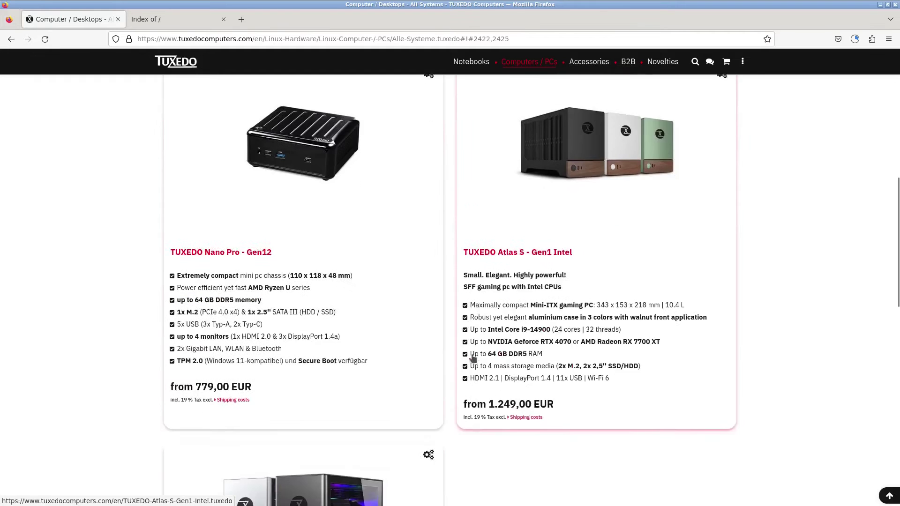
pyautogui.scroll(10, 470, 361)
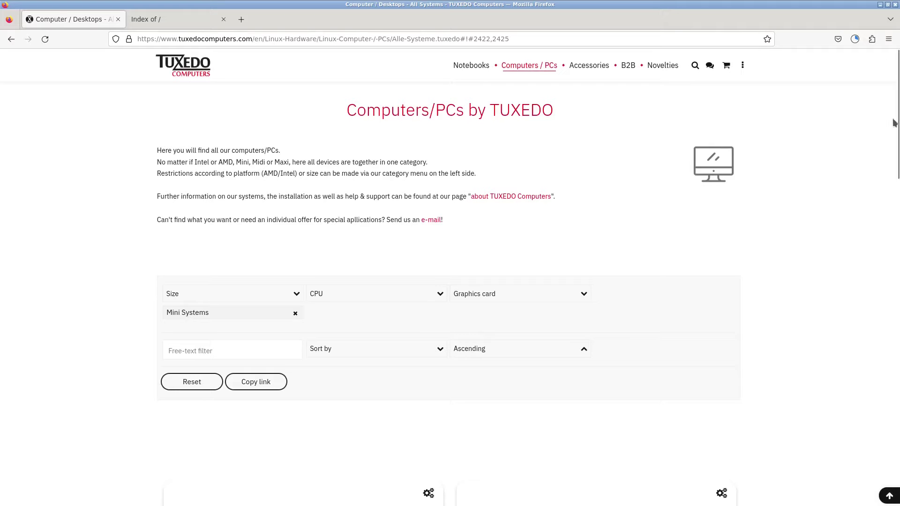
# Step: Start a new VM using local install media TUXEDO-OS-2_current.iso
pyautogui.click(883, 5)
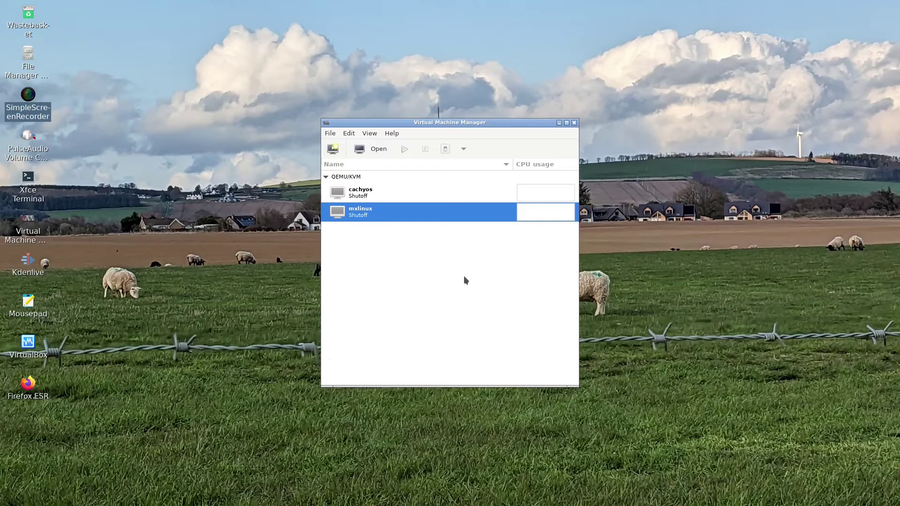
pyautogui.click(332, 150)
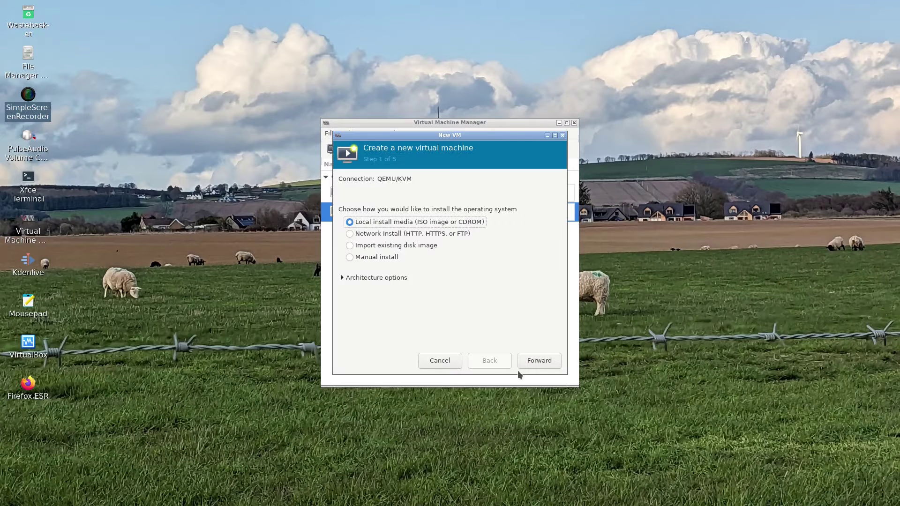
pyautogui.click(553, 365)
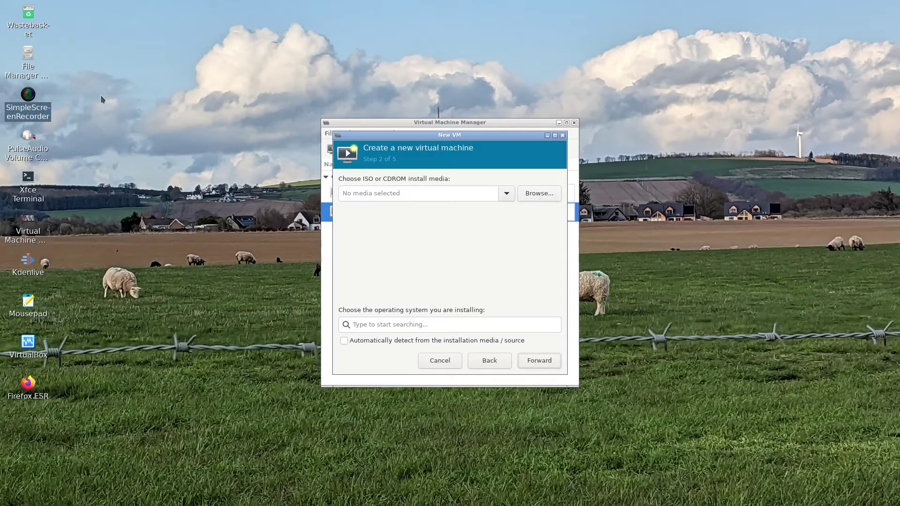
pyautogui.click(542, 193)
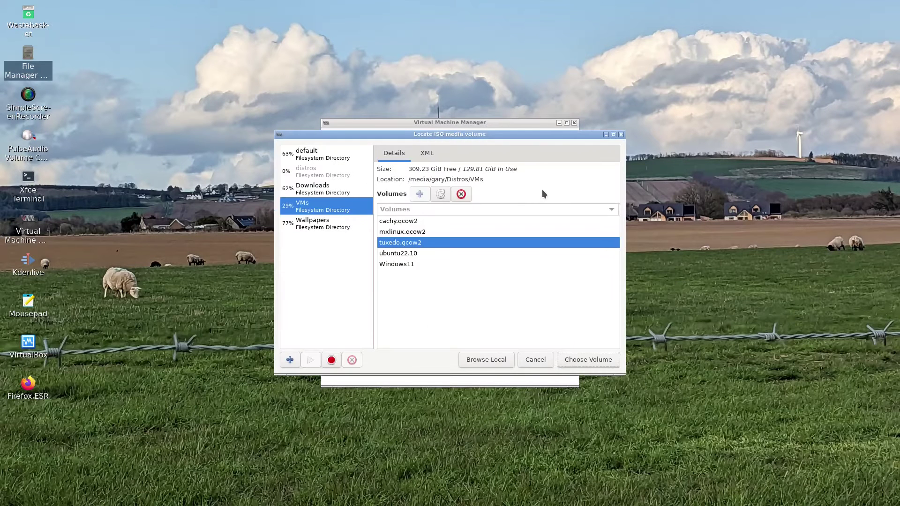
pyautogui.click(489, 361)
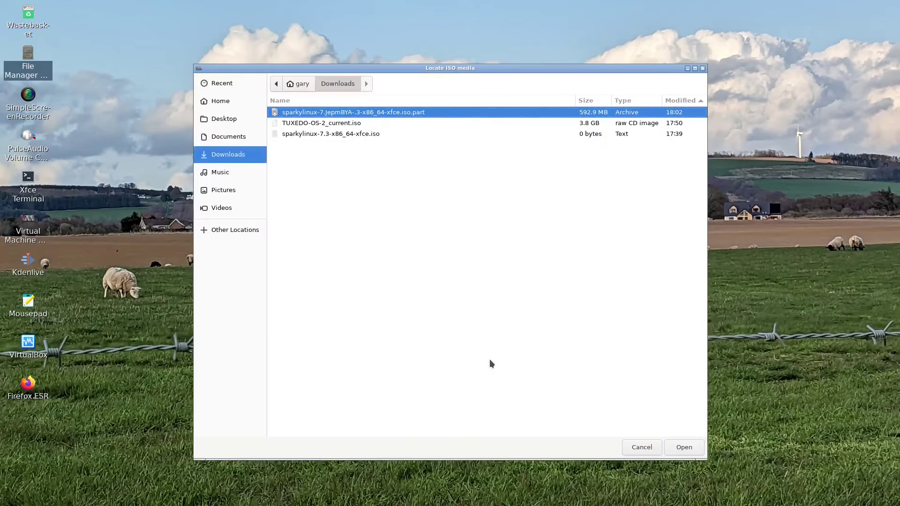
pyautogui.click(314, 124)
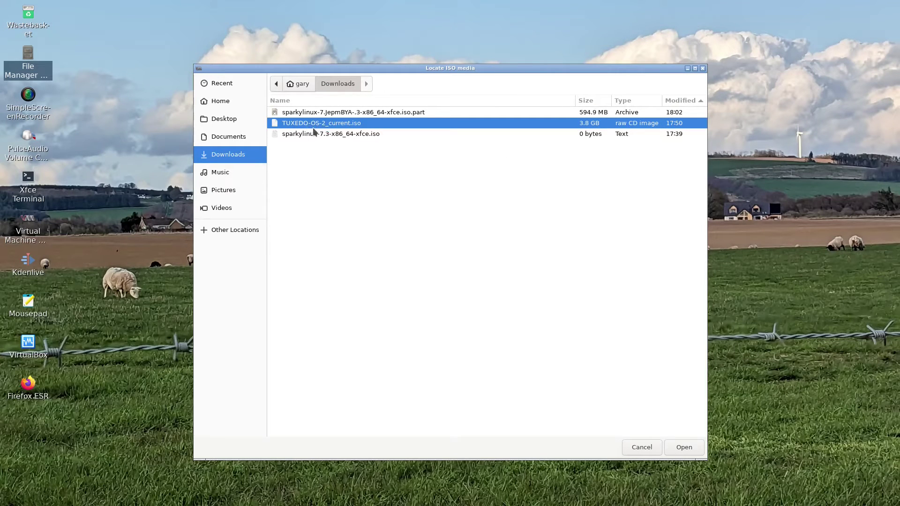
pyautogui.doubleClick(313, 124)
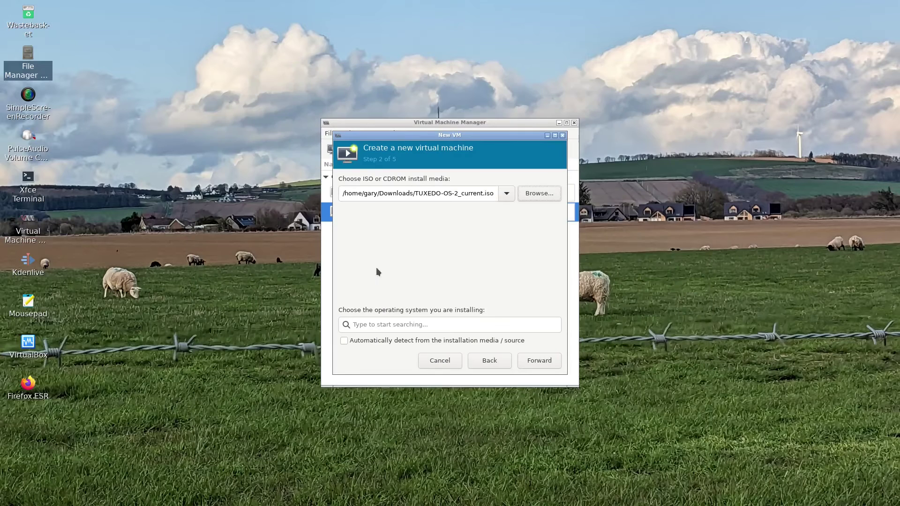
# Step: Search the operating system list for 'gen' to show Generic OS types
pyautogui.click(402, 323)
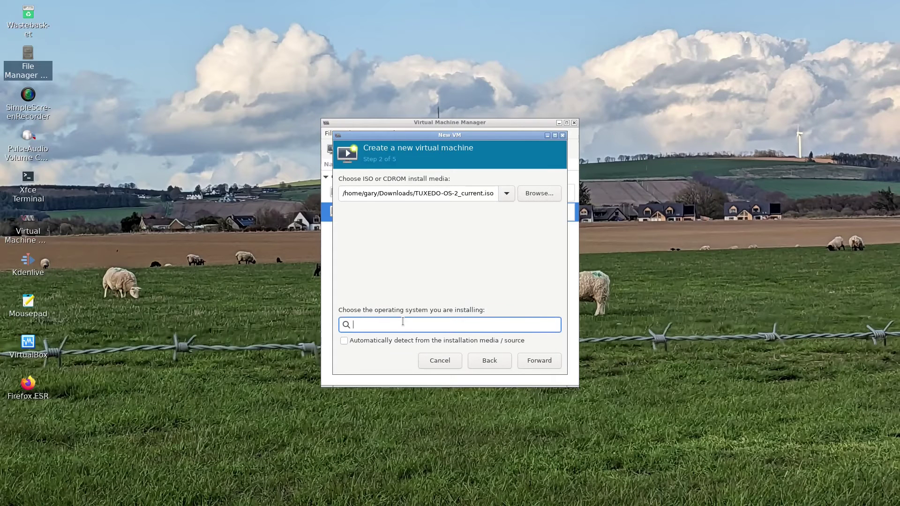
pyautogui.write('linu')
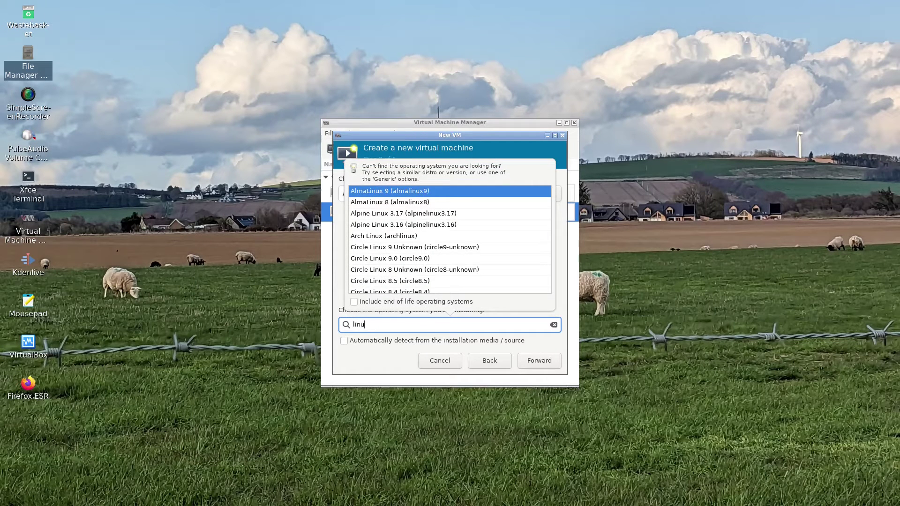
pyautogui.press('BackSpace')
pyautogui.press('BackSpace')
pyautogui.press('BackSpace')
pyautogui.press('BackSpace')
pyautogui.write('gen')
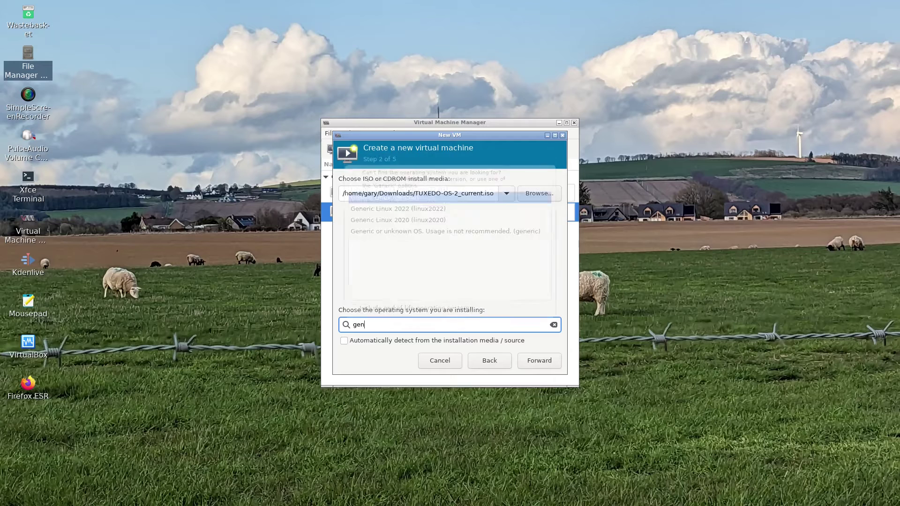
# Step: Choose Generic Linux 2022 and give the VM 8192 MiB memory and 4 CPUs
pyautogui.click(424, 205)
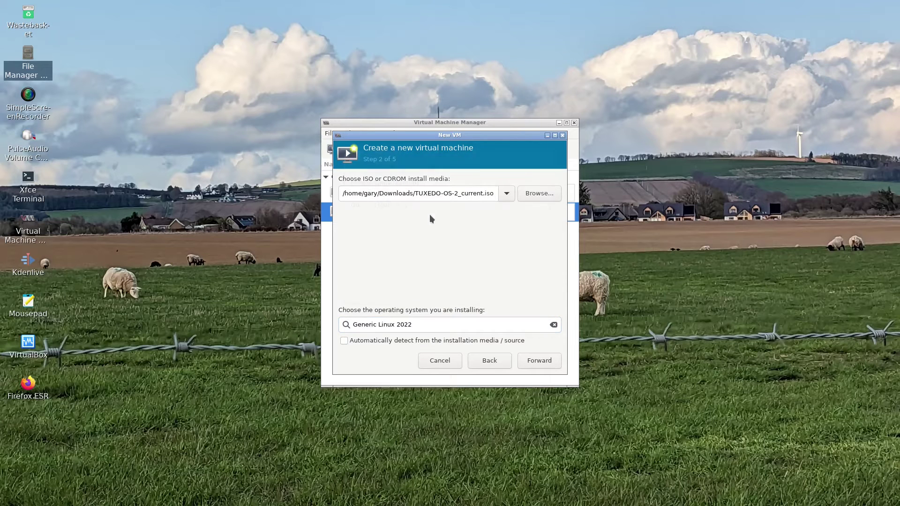
pyautogui.click(547, 365)
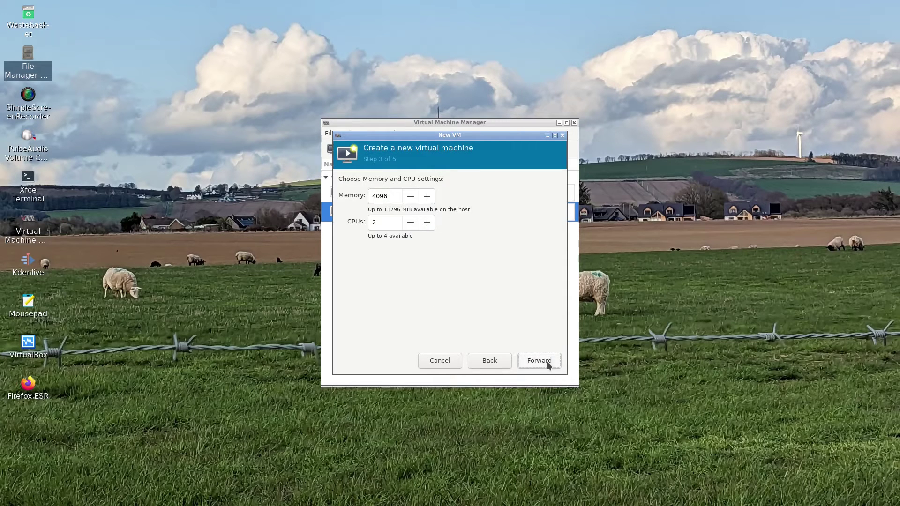
pyautogui.moveTo(399, 196); pyautogui.dragTo(305, 192)
pyautogui.write('10')
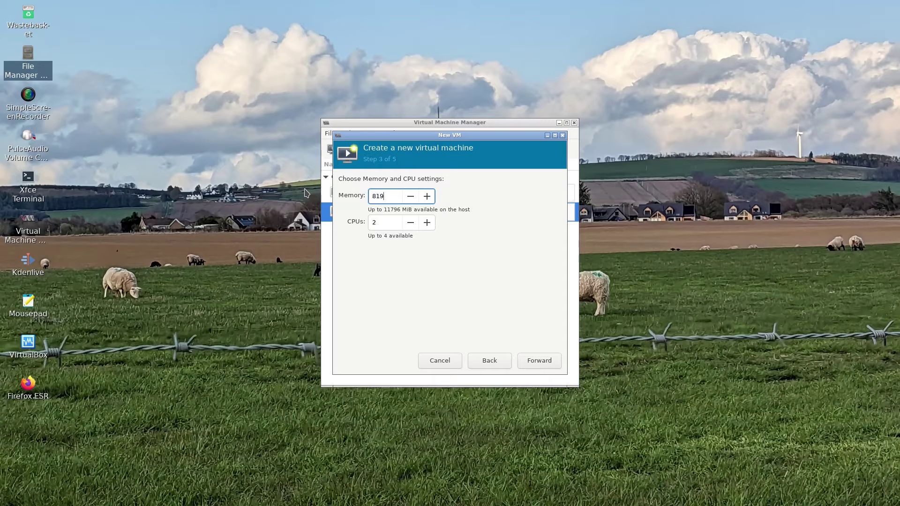
pyautogui.click(384, 222)
pyautogui.write('4')
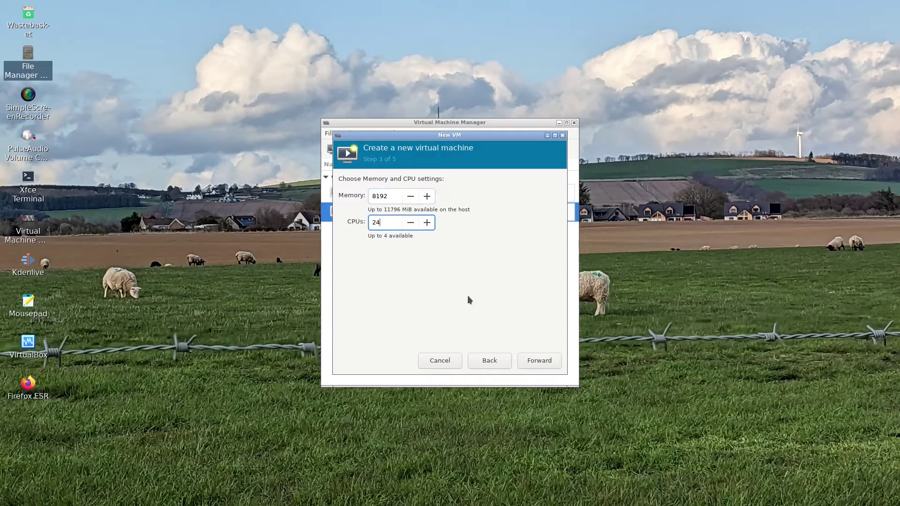
pyautogui.hotkey('ctrl', 'a')
pyautogui.write('4')
# Step: Use the existing tuxedo.qcow2 volume as the VM's custom storage
pyautogui.click(546, 364)
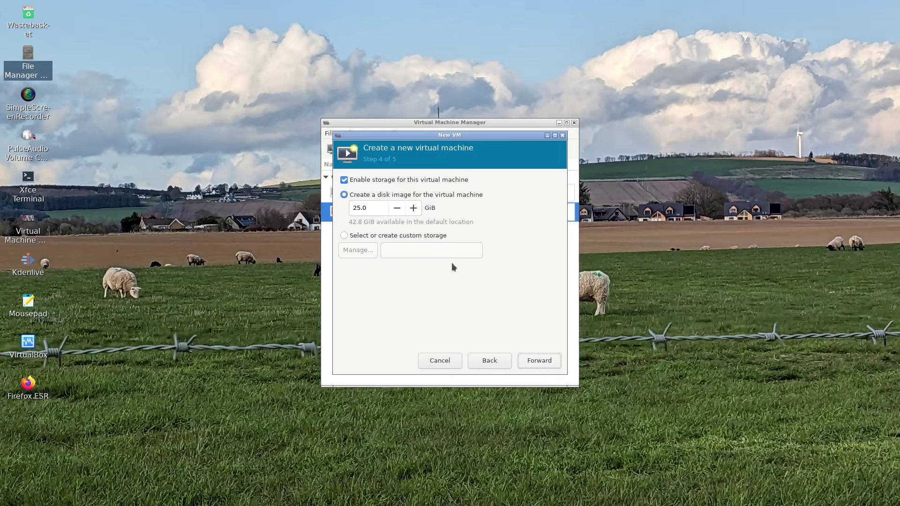
pyautogui.click(352, 236)
pyautogui.click(357, 250)
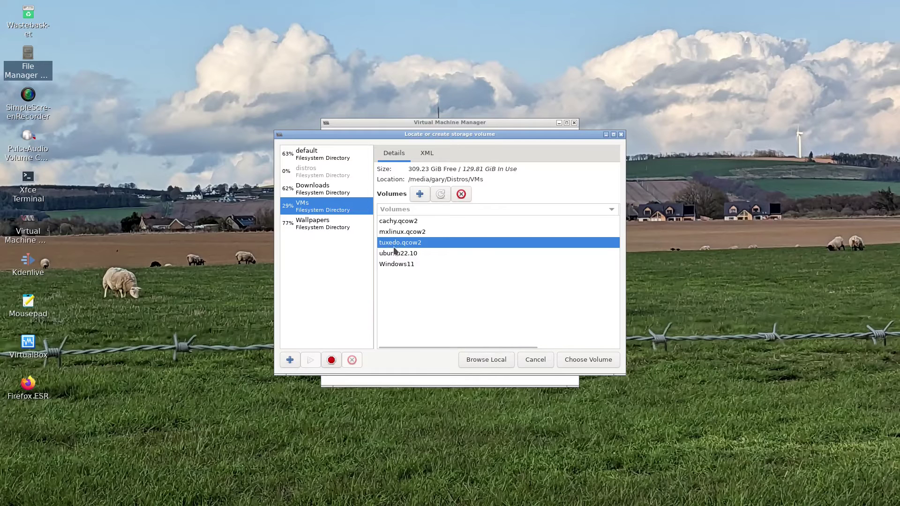
pyautogui.click(589, 360)
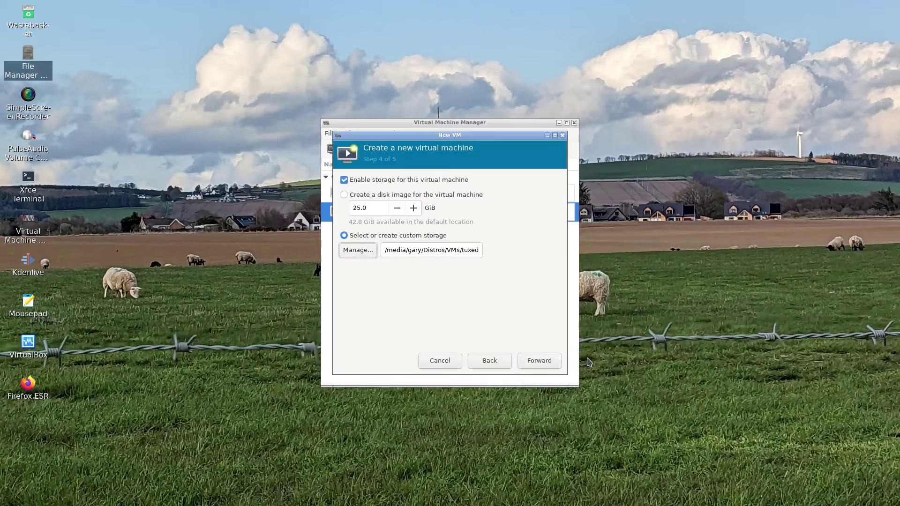
# Step: Name the VM Tuxedo, create it, and boot the Live Mode & Install entry
pyautogui.click(540, 360)
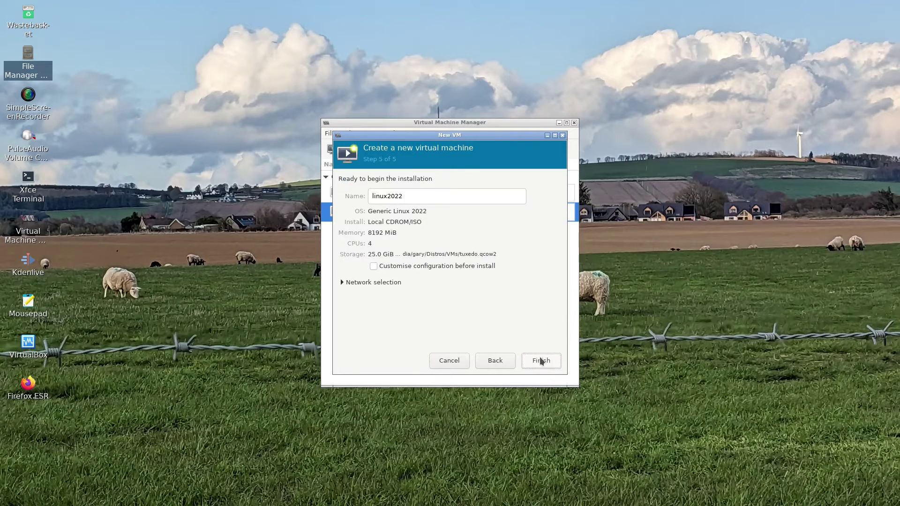
pyautogui.doubleClick(421, 196)
pyautogui.write('Tuxedo')
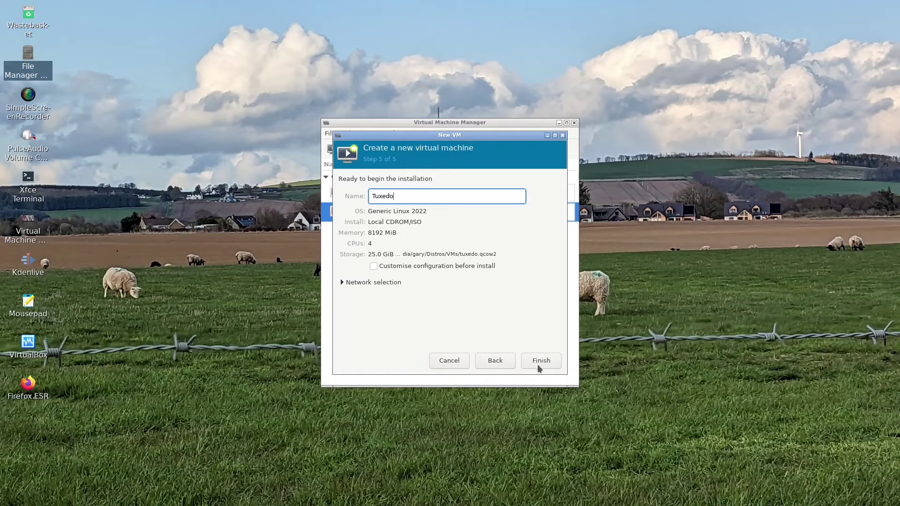
pyautogui.click(541, 362)
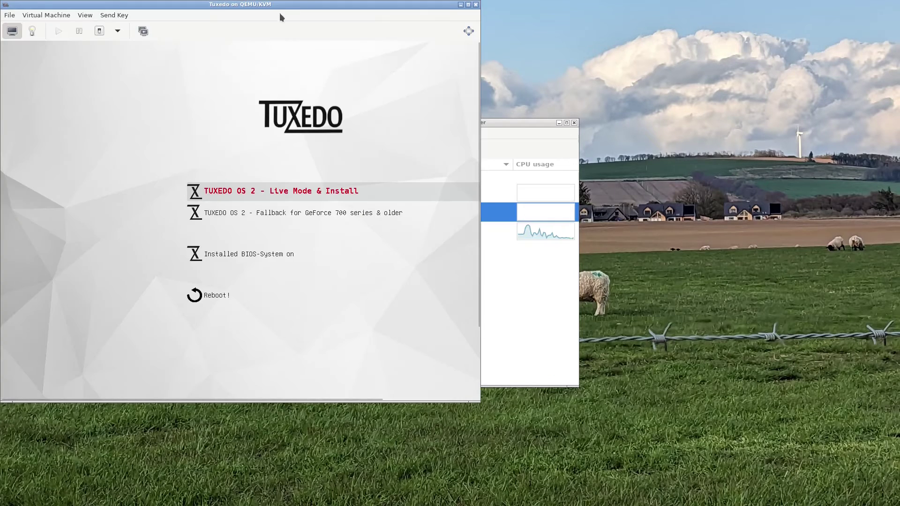
pyautogui.moveTo(279, 5); pyautogui.dragTo(483, 49)
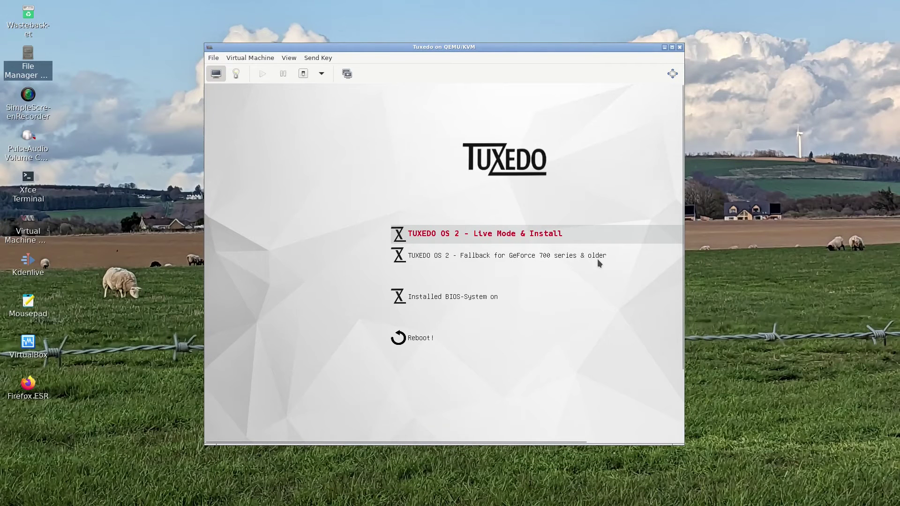
pyautogui.press('Return')
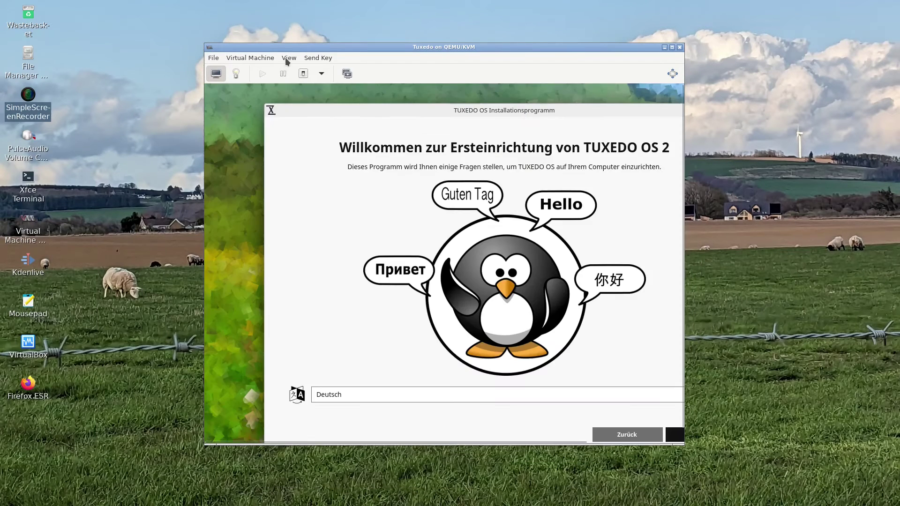
# Step: In fullscreen, complete setup with British English, Europe/London time zone and English (UK) keyboard
pyautogui.click(289, 58)
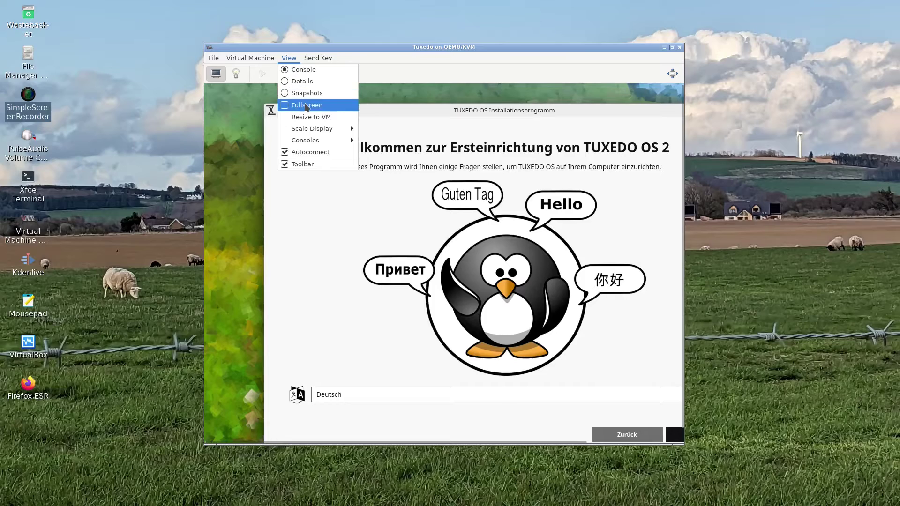
pyautogui.click(306, 106)
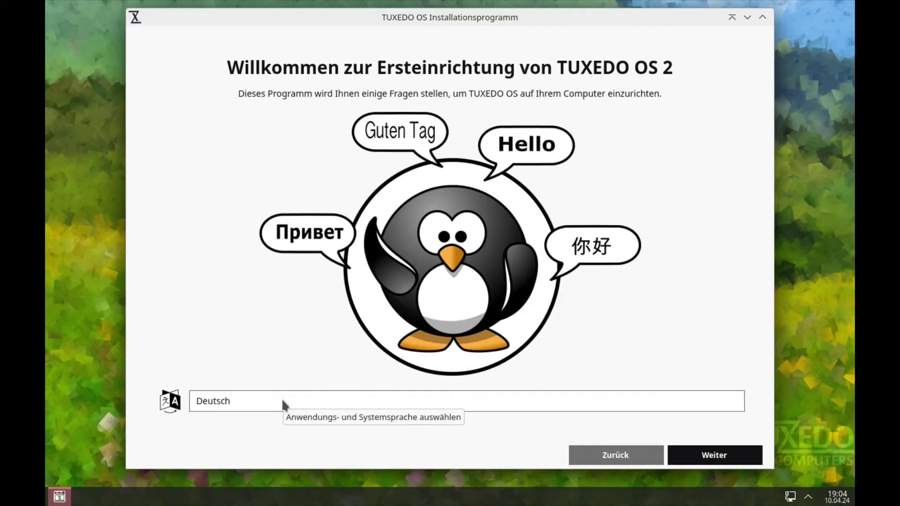
pyautogui.click(358, 402)
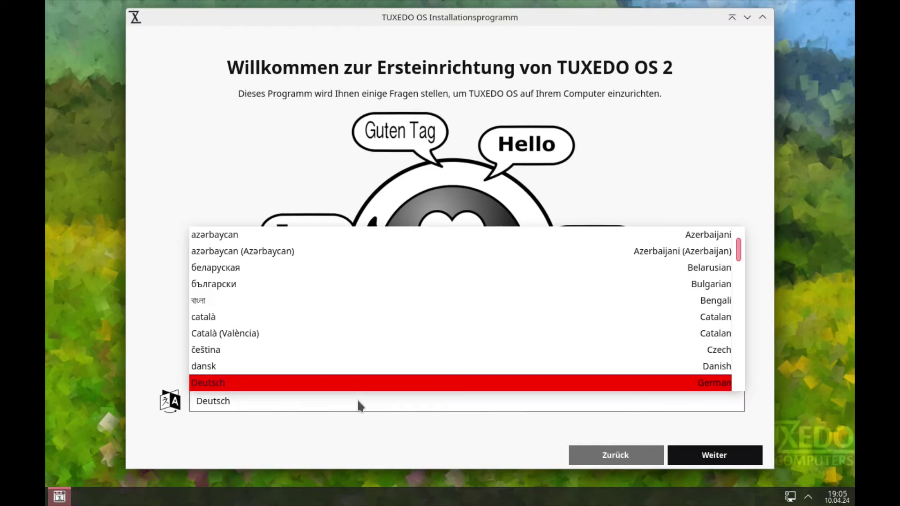
pyautogui.scroll(-1, 386, 295)
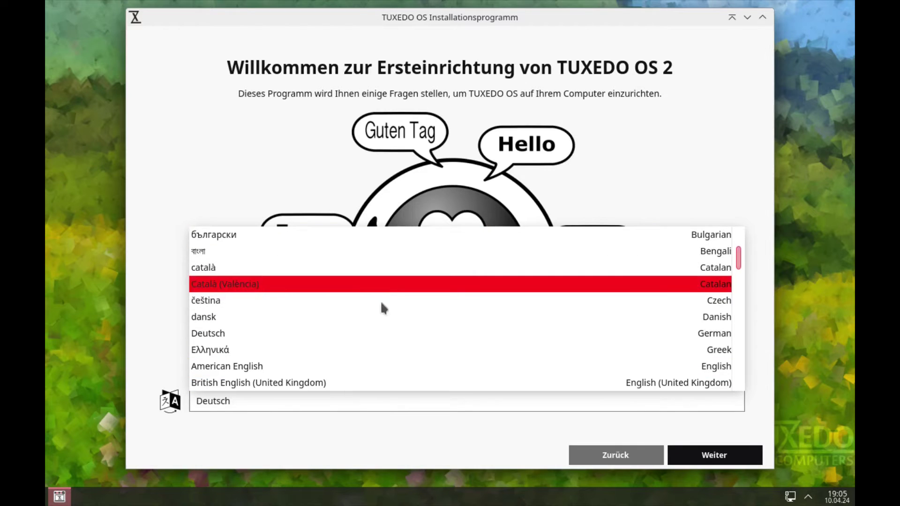
pyautogui.click(330, 383)
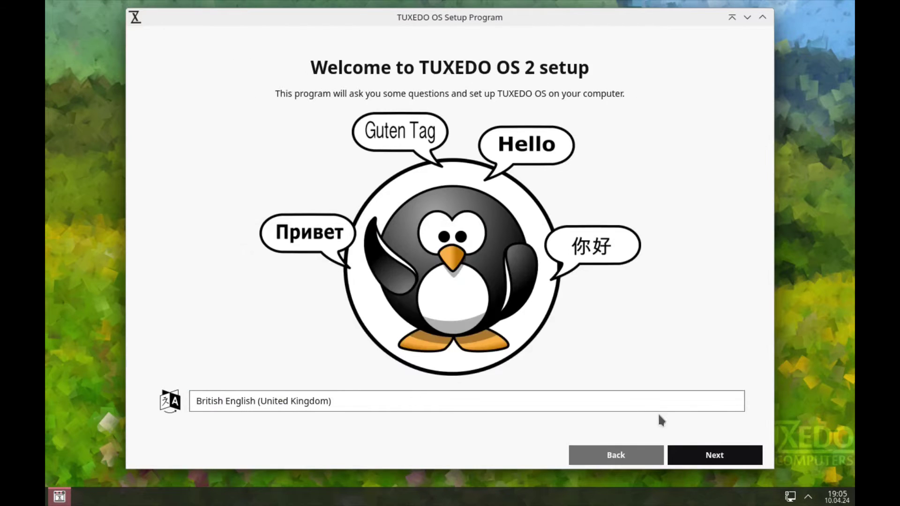
pyautogui.click(721, 456)
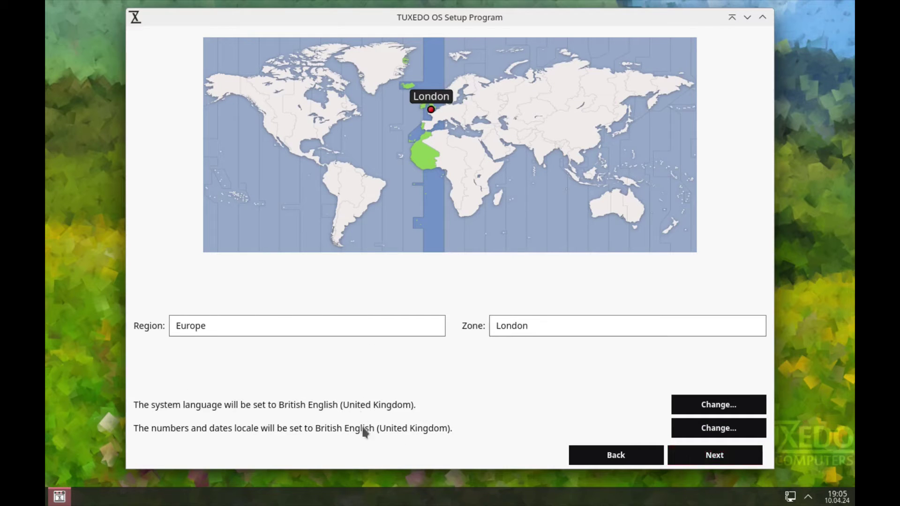
pyautogui.click(731, 460)
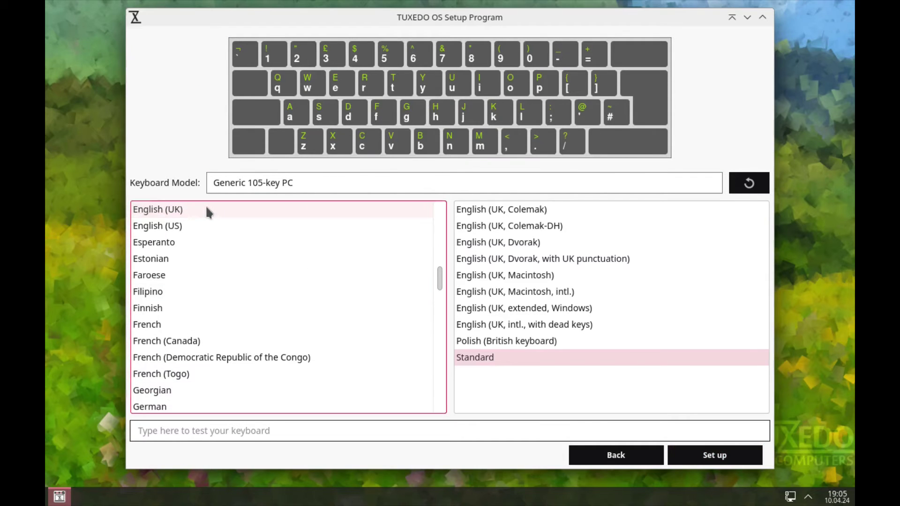
pyautogui.click(722, 457)
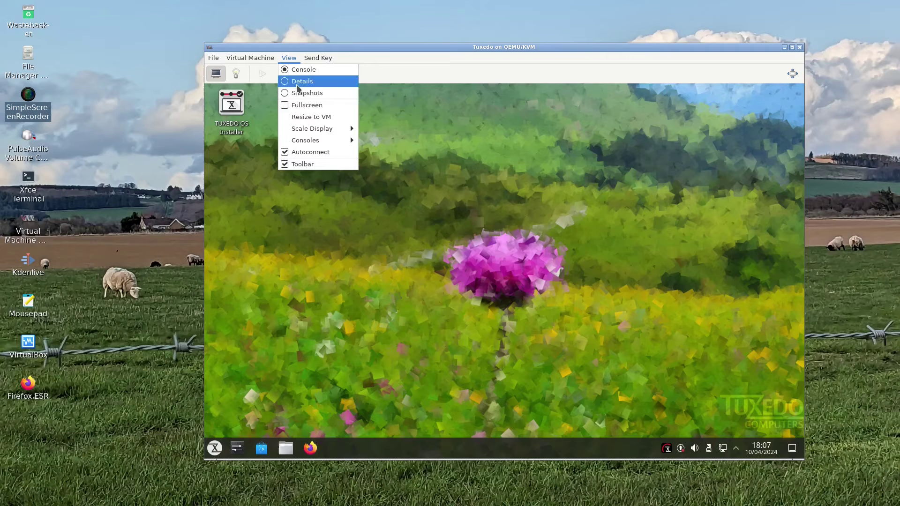
# Step: Go fullscreen and set the desktop resolution to 1920x1080 (16:9), keeping the change
pyautogui.click(305, 103)
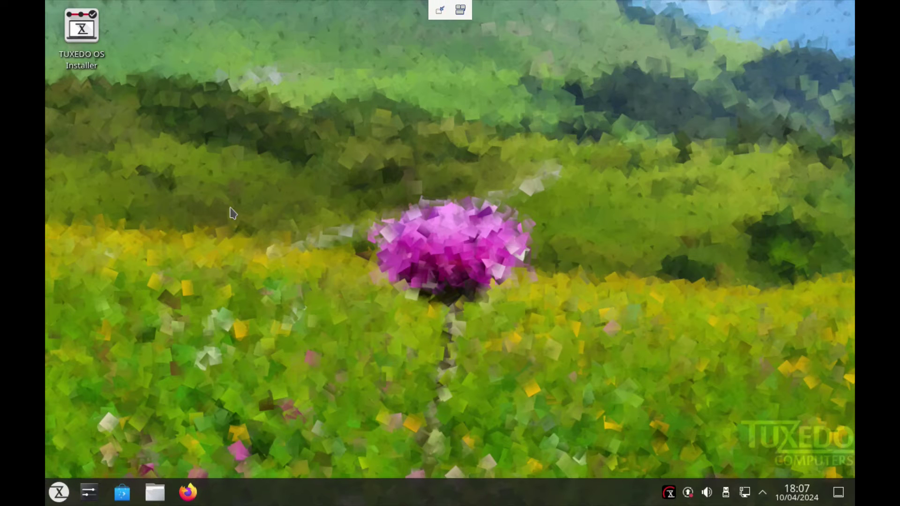
pyautogui.rightClick(216, 202)
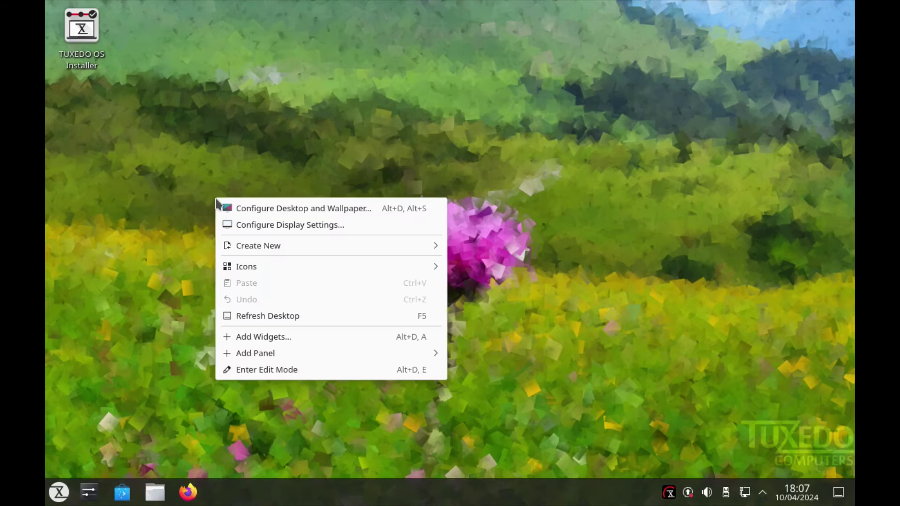
pyautogui.click(267, 224)
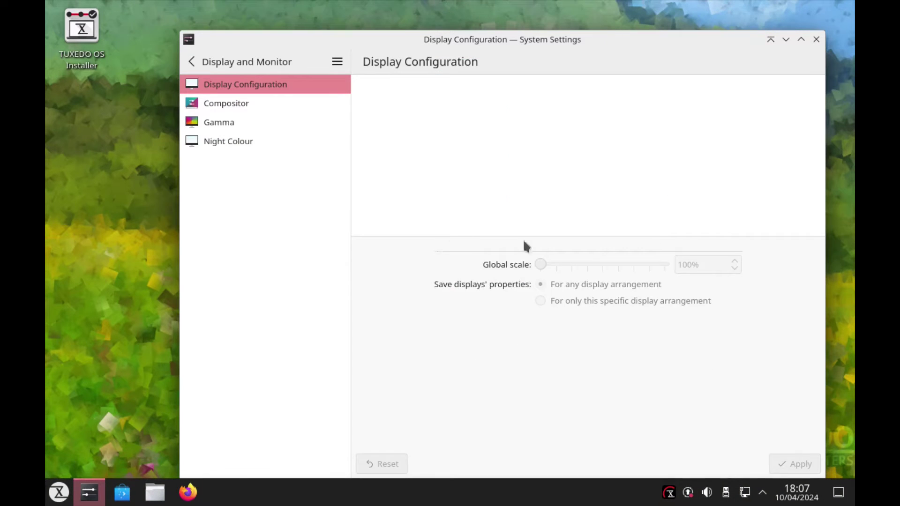
pyautogui.click(651, 254)
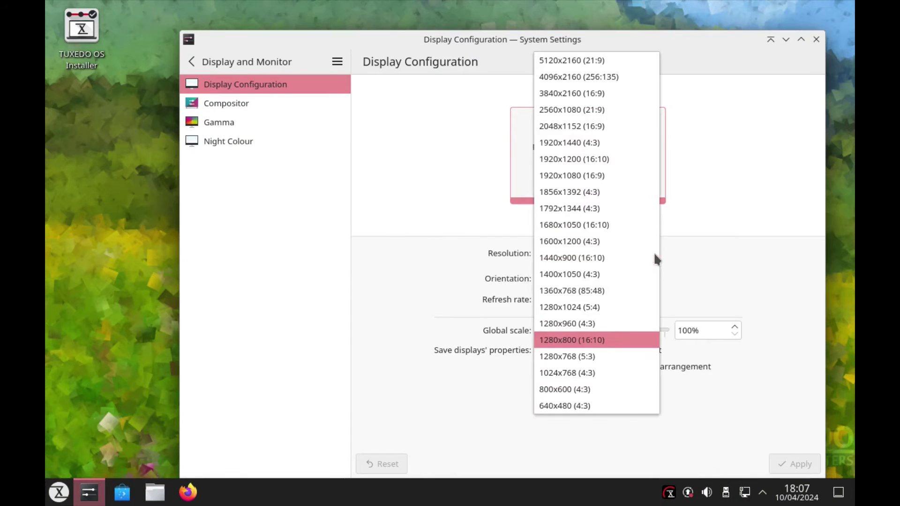
pyautogui.click(586, 175)
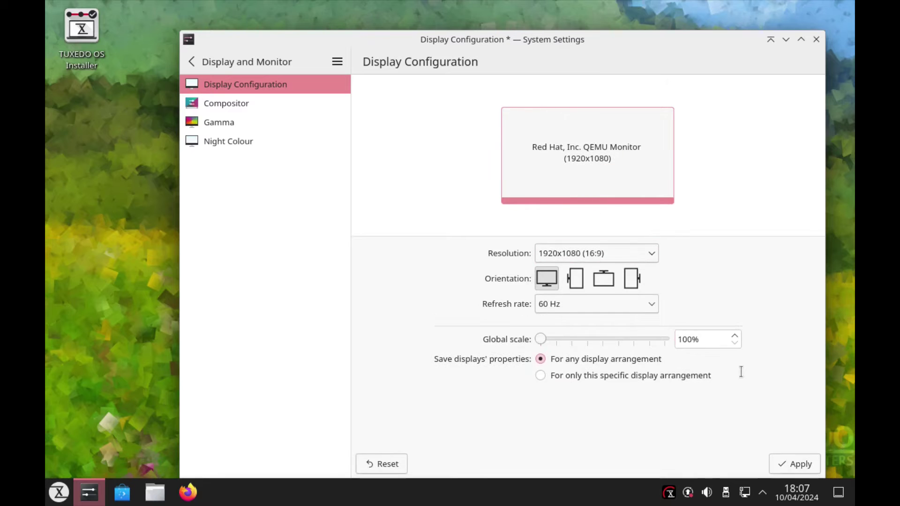
pyautogui.click(793, 464)
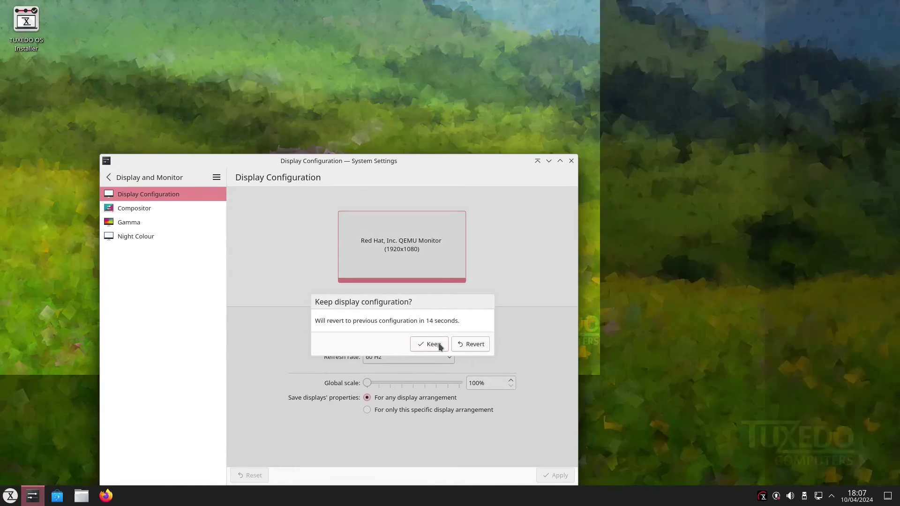
pyautogui.click(440, 345)
pyautogui.click(571, 161)
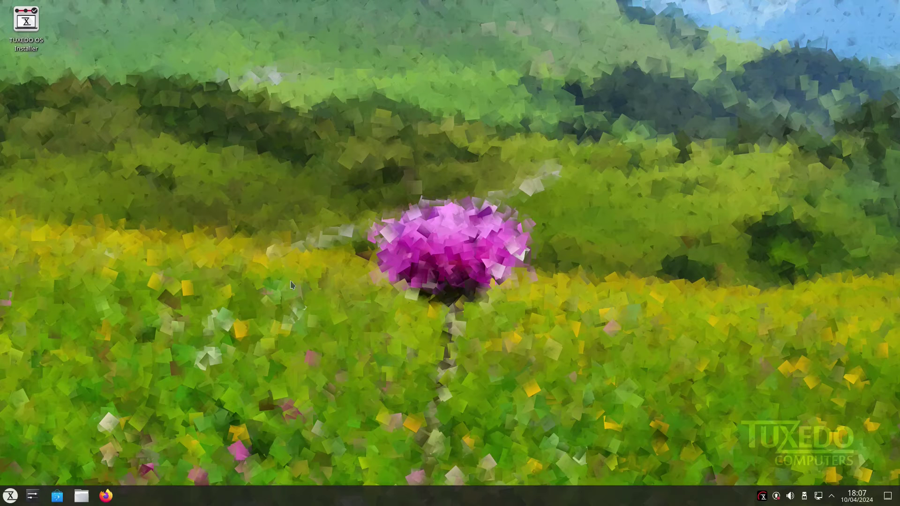
# Step: Launch the TUXEDO OS Installer, keep American English, and choose Erase disk on vda
pyautogui.click(24, 27)
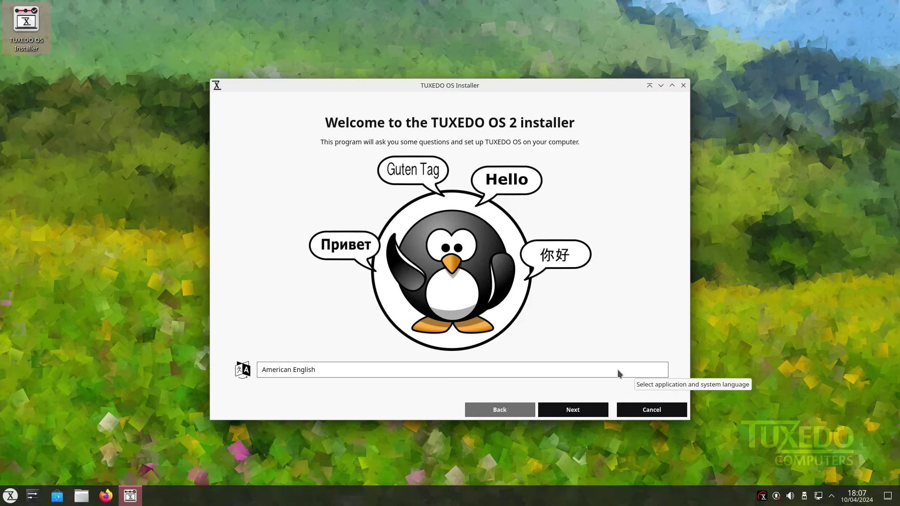
pyautogui.click(617, 369)
pyautogui.click(617, 369)
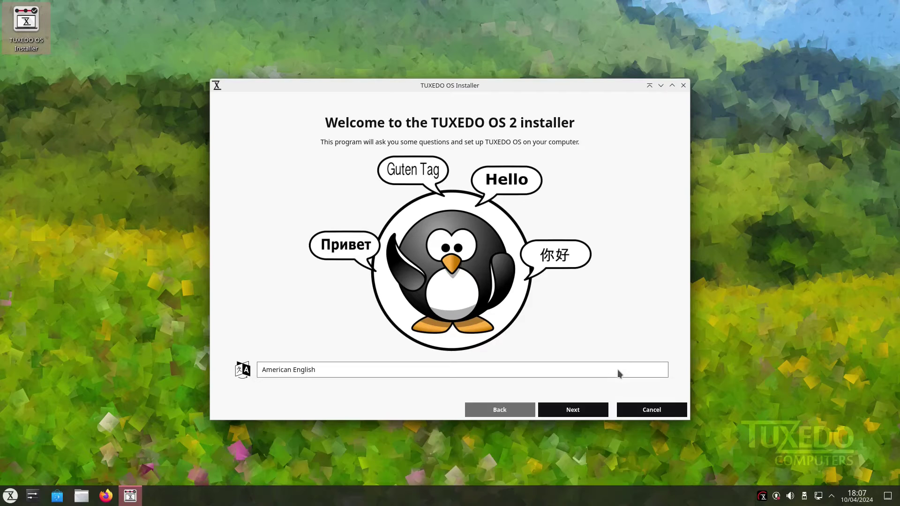
pyautogui.click(580, 412)
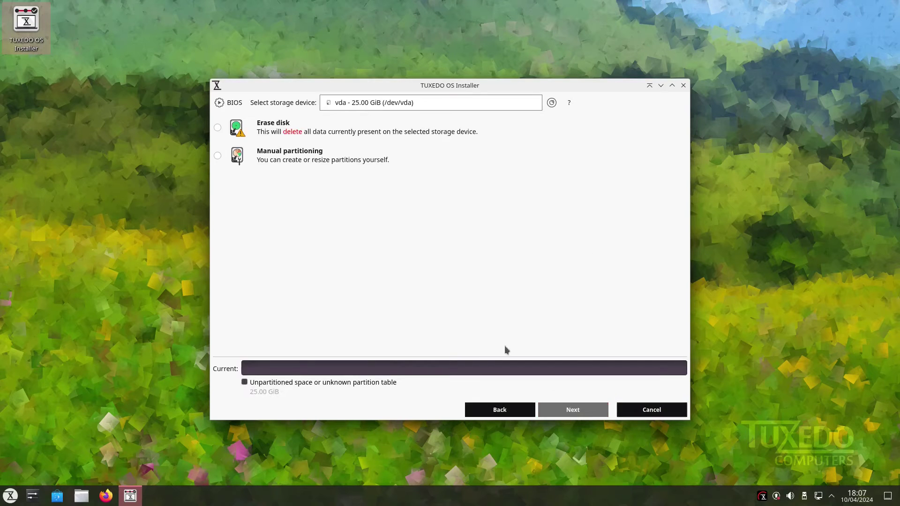
pyautogui.click(218, 128)
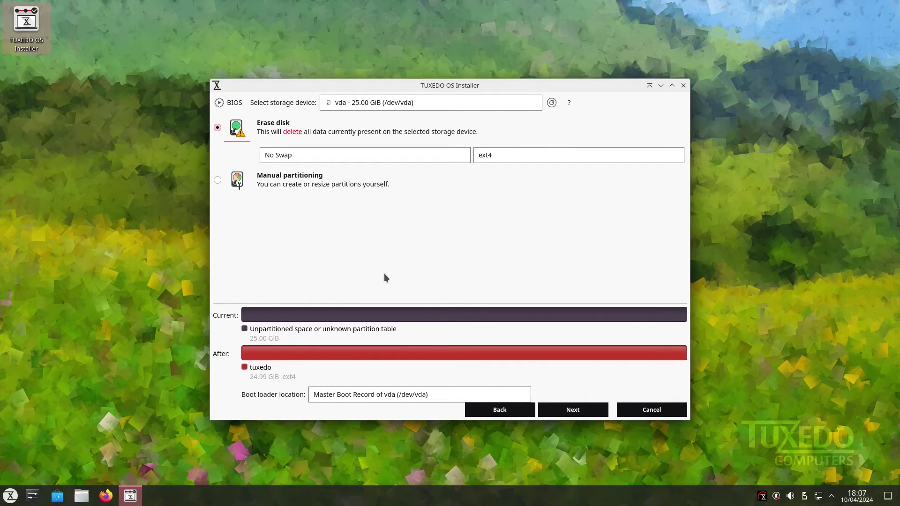
# Step: Enter the user's name and the computer name tuxedo on the Users page
pyautogui.click(587, 410)
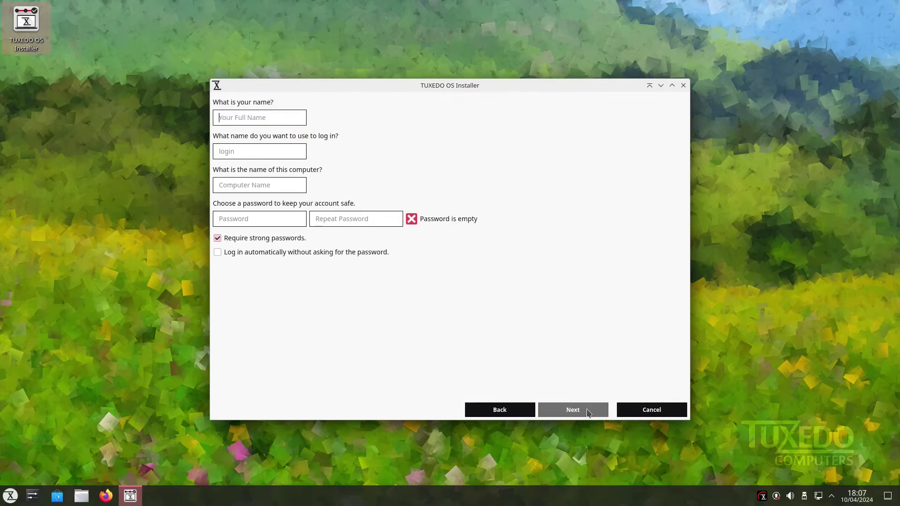
pyautogui.write('gary')
pyautogui.press('Tab')
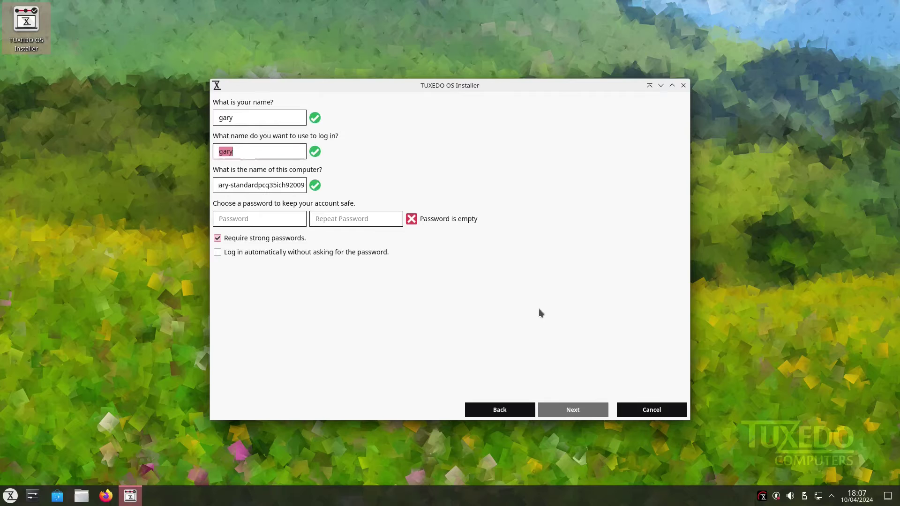
pyautogui.press('Tab')
pyautogui.write('tux')
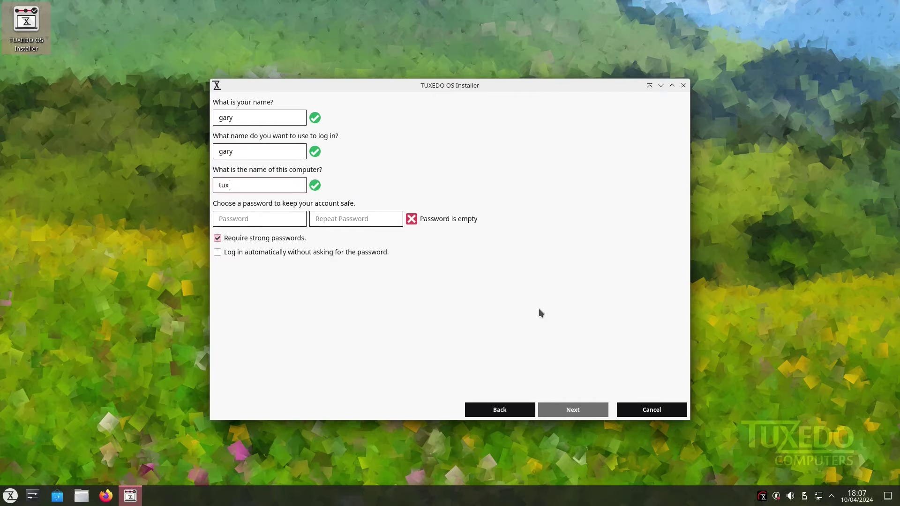
pyautogui.press('Tab')
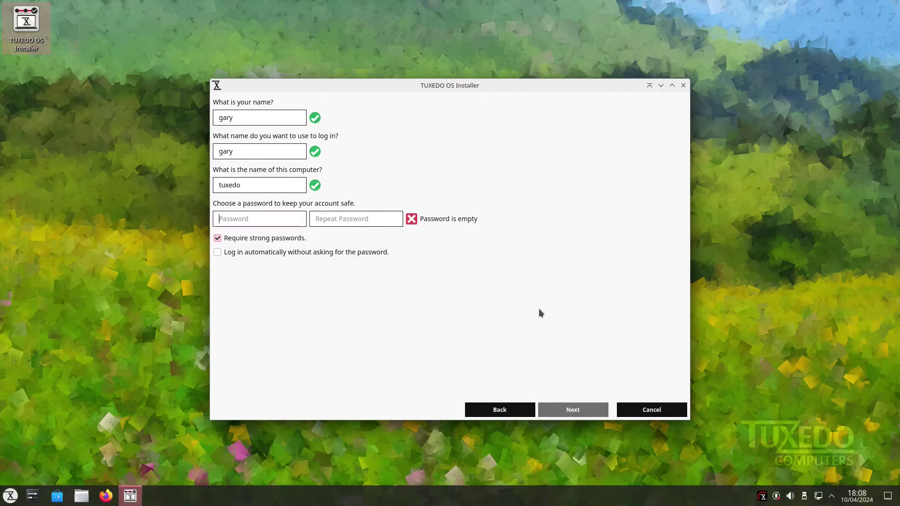
# Step: Enter the password twice, turn off Require strong passwords, and continue to the summary
pyautogui.write('********')
pyautogui.press('Tab')
pyautogui.write('**')
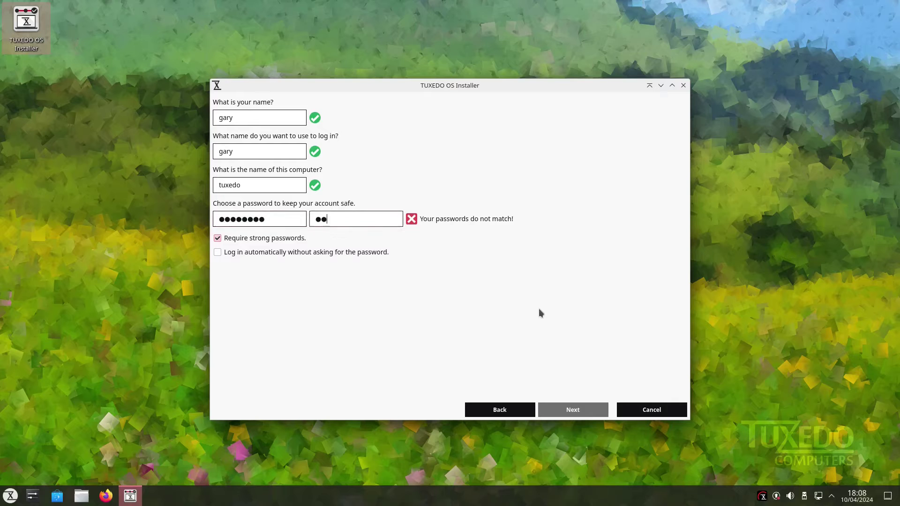
pyautogui.write('******')
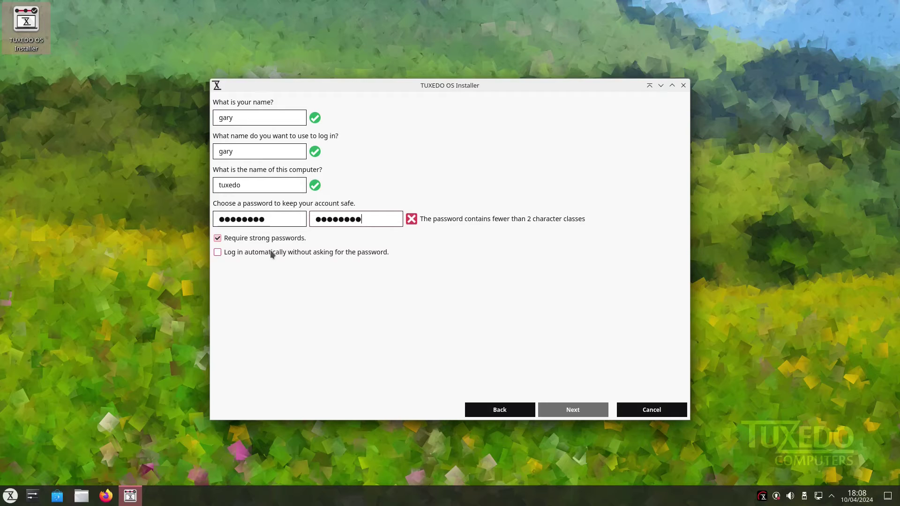
pyautogui.click(247, 240)
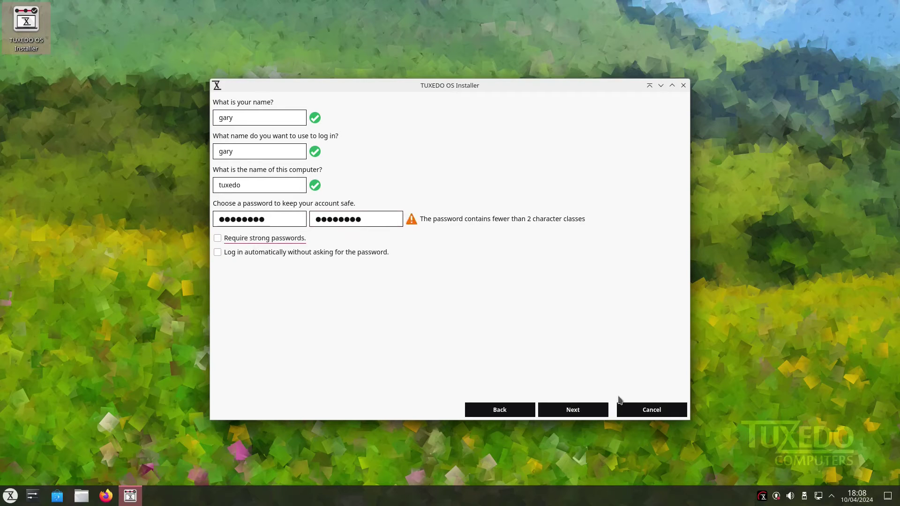
pyautogui.click(572, 410)
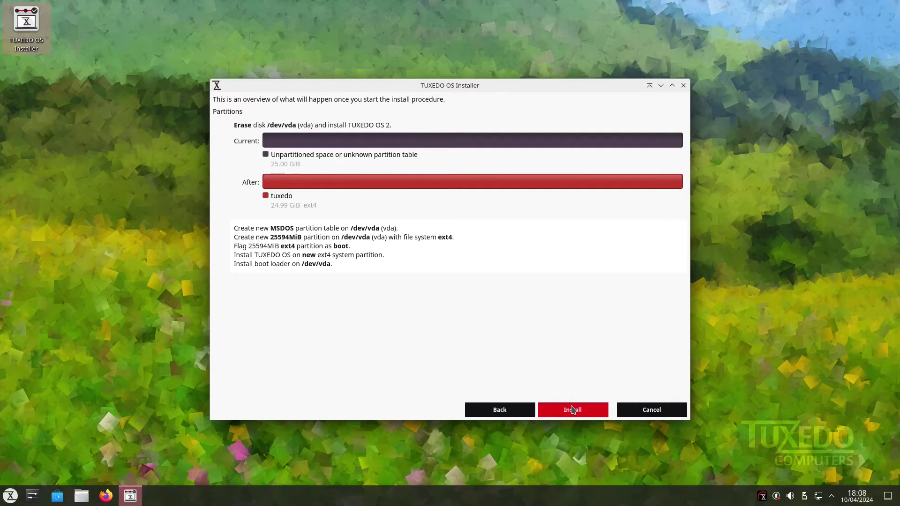
# Step: Start the TUXEDO OS installation and confirm with Install now
pyautogui.click(573, 410)
pyautogui.click(447, 263)
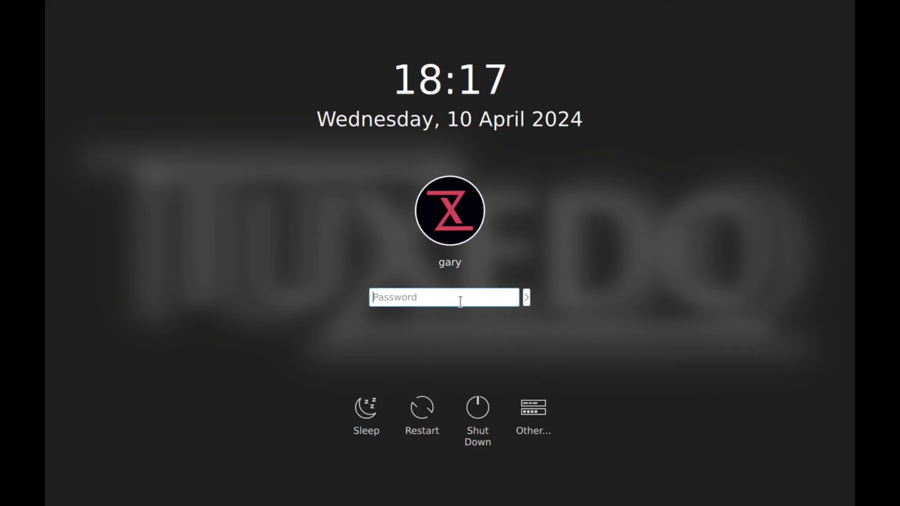
# Step: Log in with the account password, view and close Display Settings, then show the network list
pyautogui.write('********')
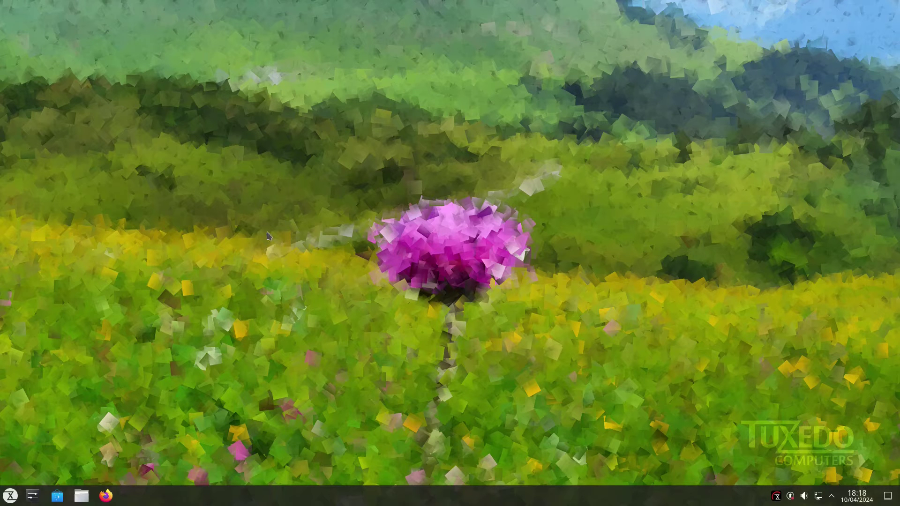
pyautogui.rightClick(241, 233)
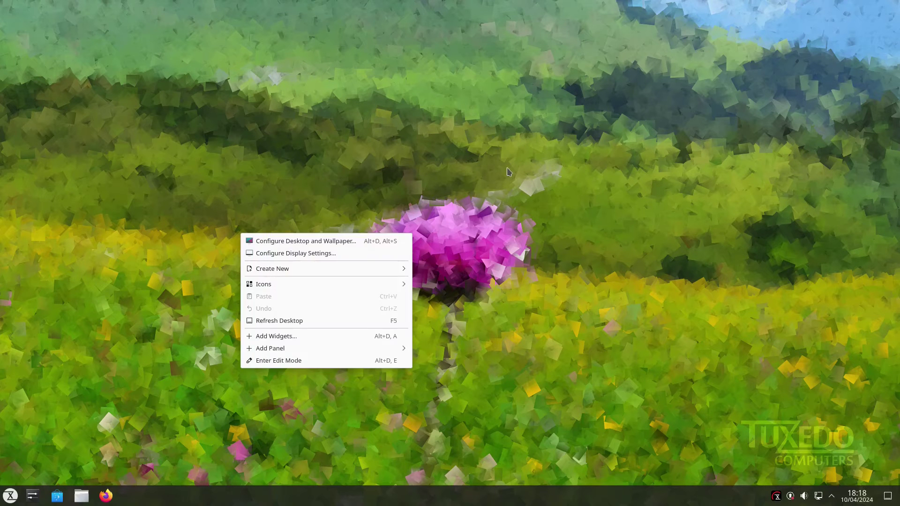
pyautogui.click(313, 255)
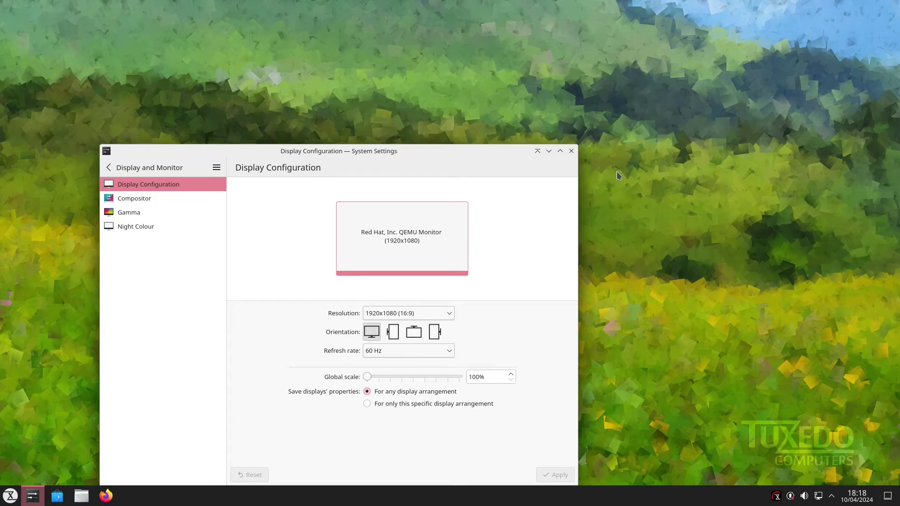
pyautogui.click(571, 151)
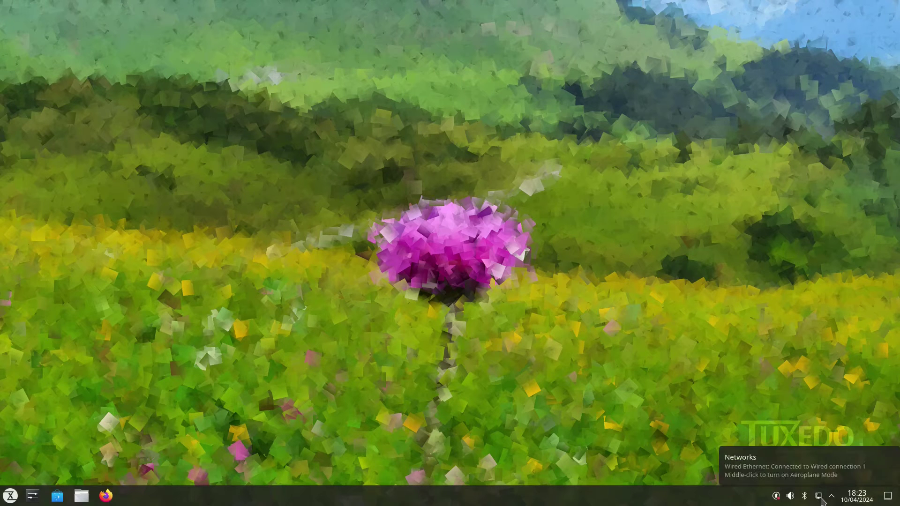
pyautogui.click(819, 497)
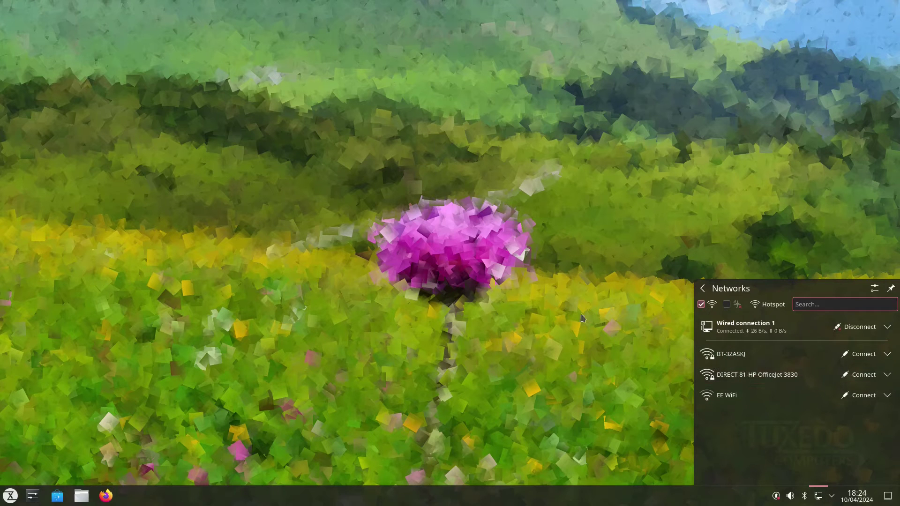
# Step: Close the network list and pair the Imdwimd RGB01 headset through Bluetooth's Add New Device
pyautogui.click(549, 207)
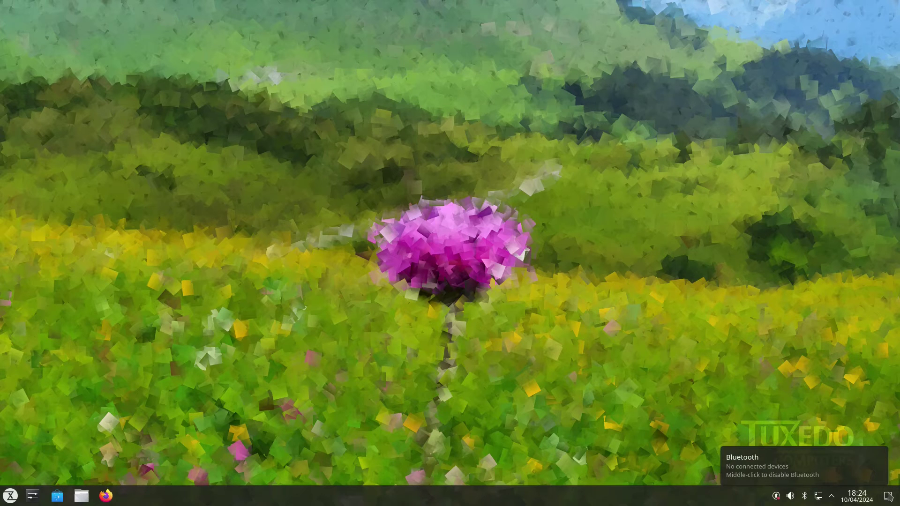
pyautogui.click(806, 500)
pyautogui.click(806, 501)
pyautogui.click(806, 500)
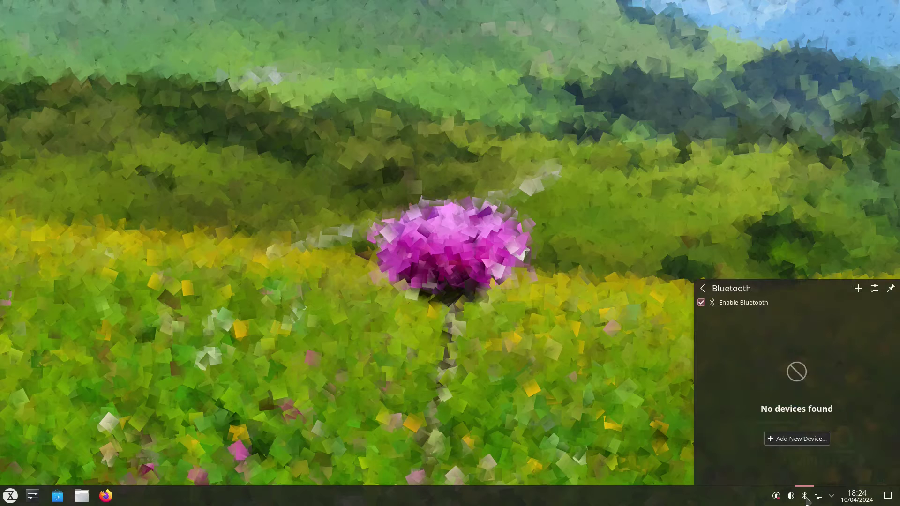
pyautogui.click(802, 439)
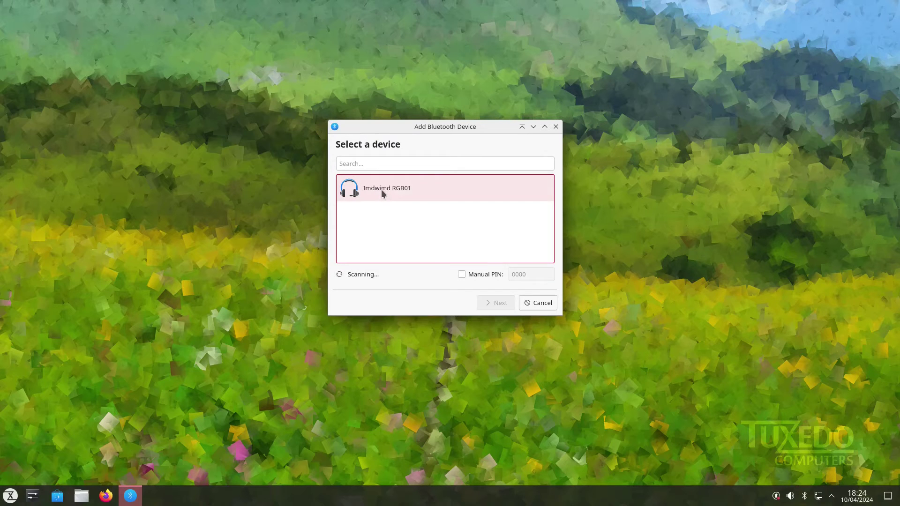
pyautogui.doubleClick(382, 191)
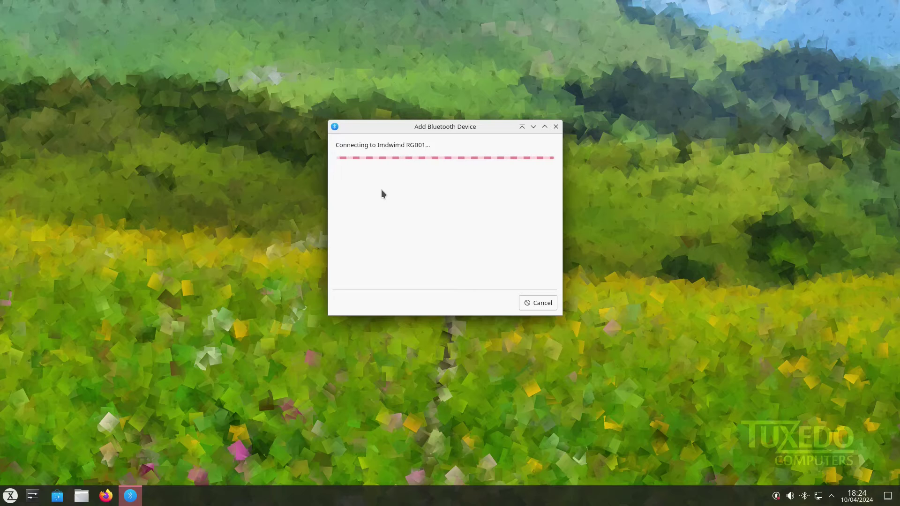
# Step: Launch Firefox, accept YouTube cookies, raise Headset volume to 57%, then close Firefox
pyautogui.click(106, 496)
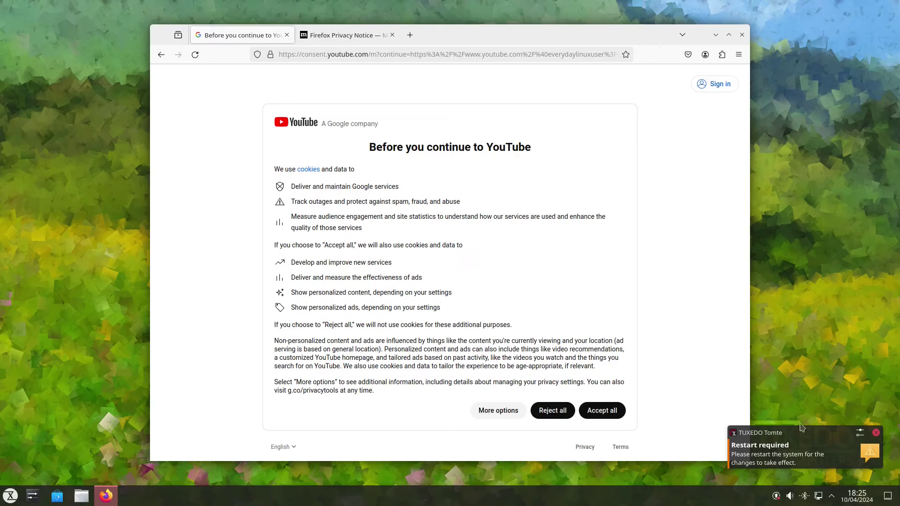
pyautogui.click(875, 433)
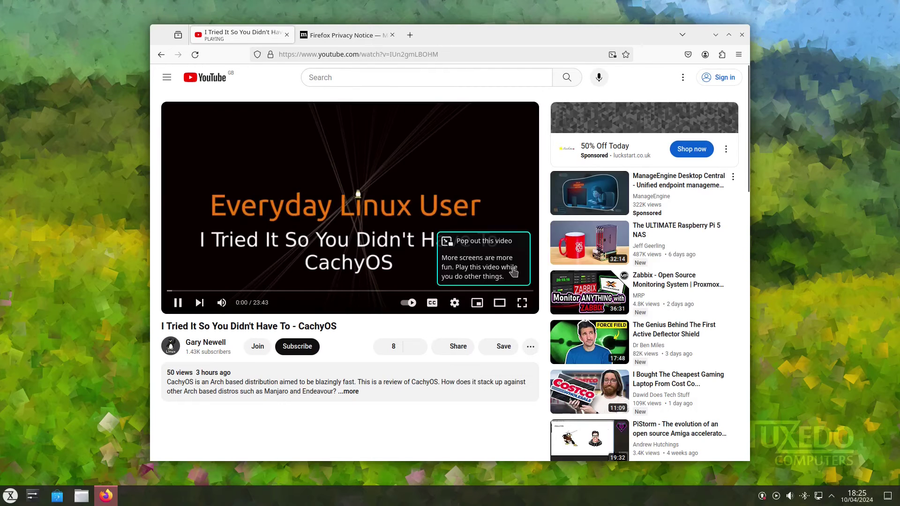
pyautogui.click(790, 497)
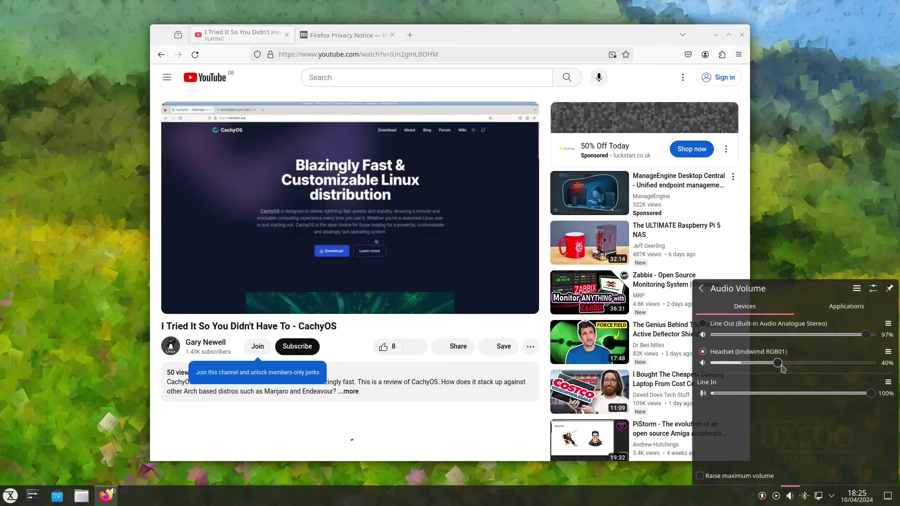
pyautogui.scroll(1, 798, 369)
pyautogui.scroll(3, 798, 370)
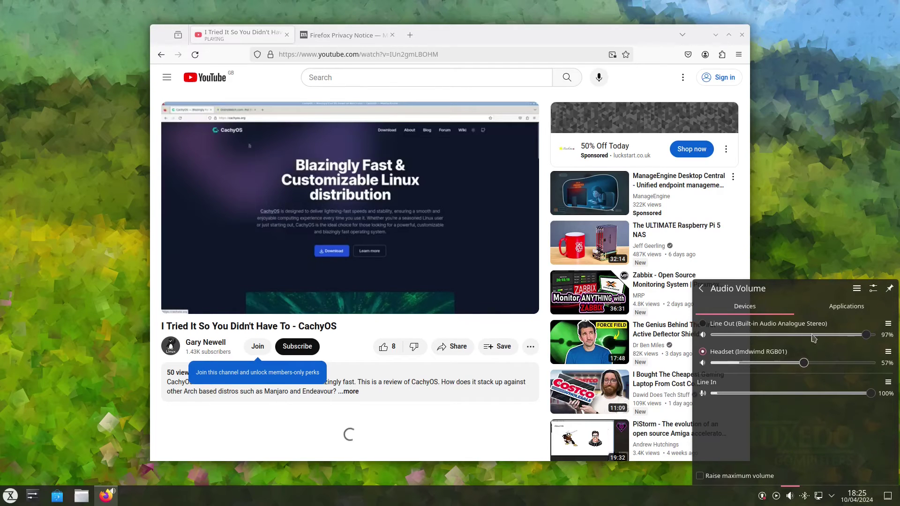
pyautogui.click(818, 182)
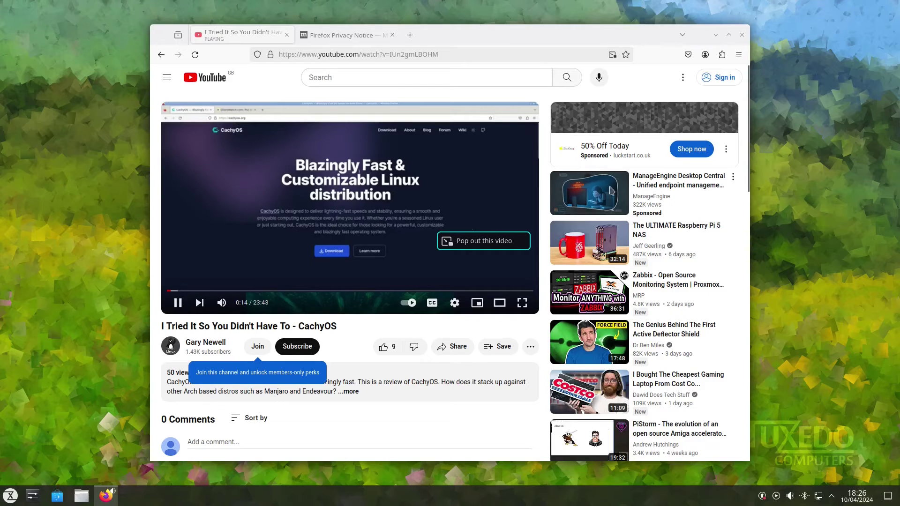
pyautogui.click(742, 36)
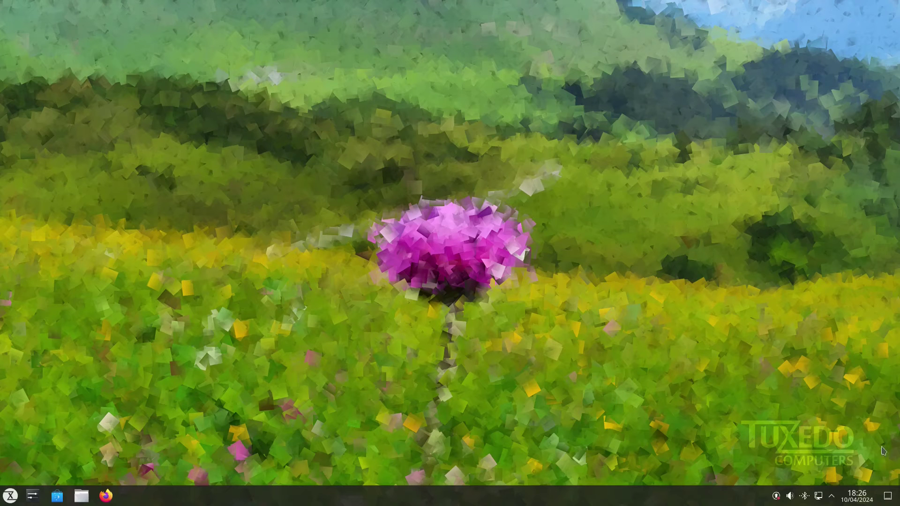
# Step: Open printer settings and add an AppSocket/HP JetDirect printer at 192.168.1.227
pyautogui.click(10, 496)
pyautogui.write('print')
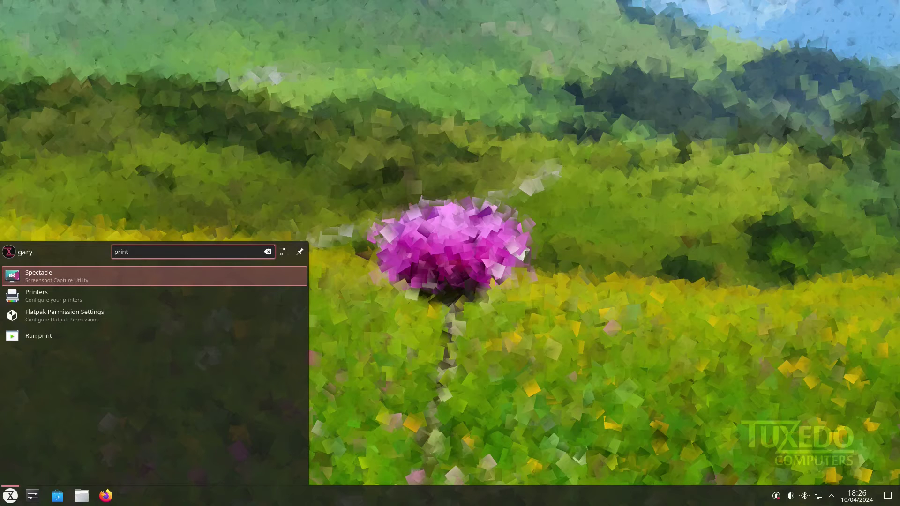
pyautogui.click(43, 300)
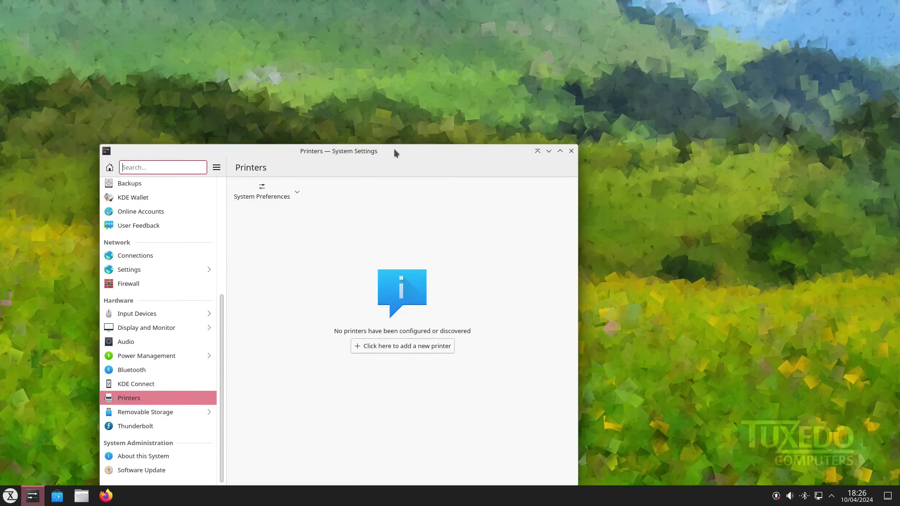
pyautogui.click(493, 266)
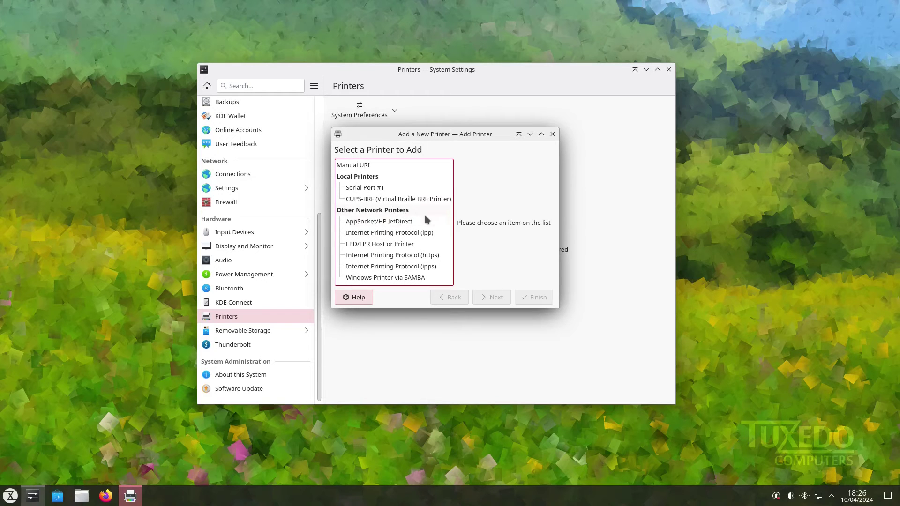
pyautogui.click(379, 224)
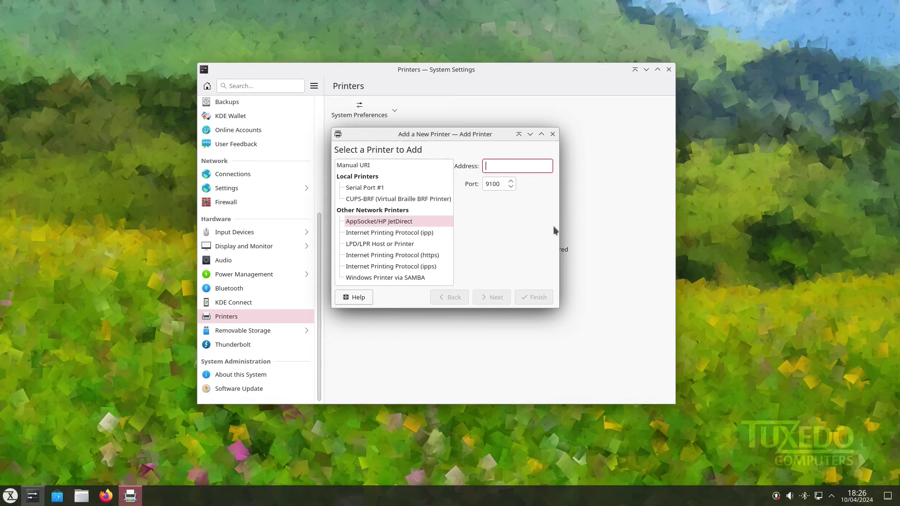
pyautogui.write('192.168.1.227')
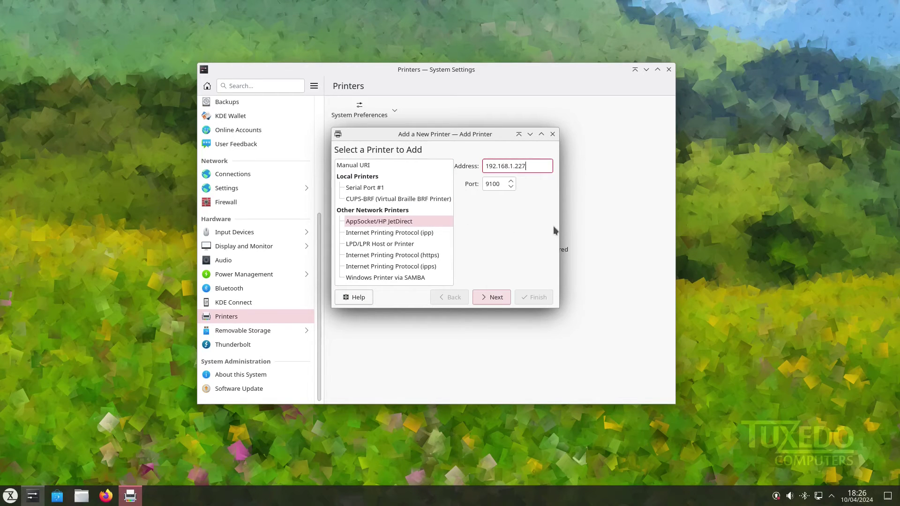
pyautogui.click(492, 298)
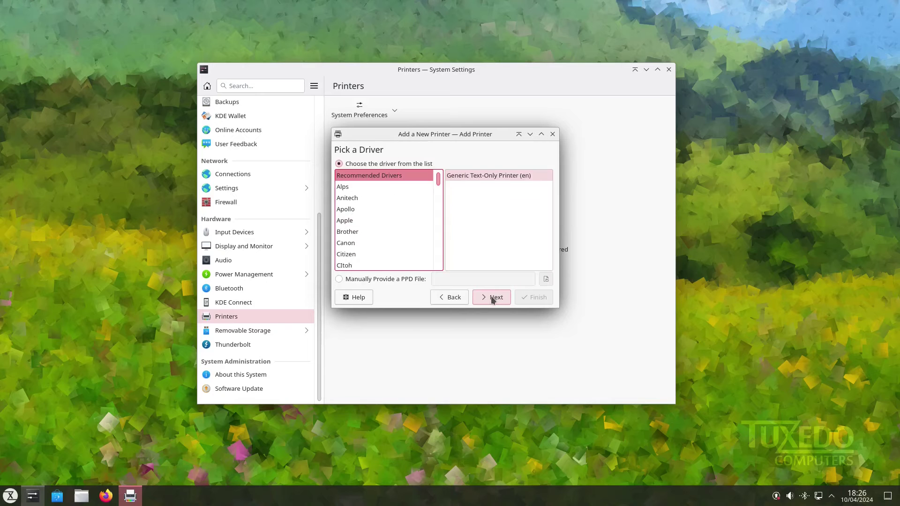
# Step: Choose the HP Officejet 3830 Series driver for the new printer
pyautogui.moveTo(439, 183); pyautogui.dragTo(439, 202)
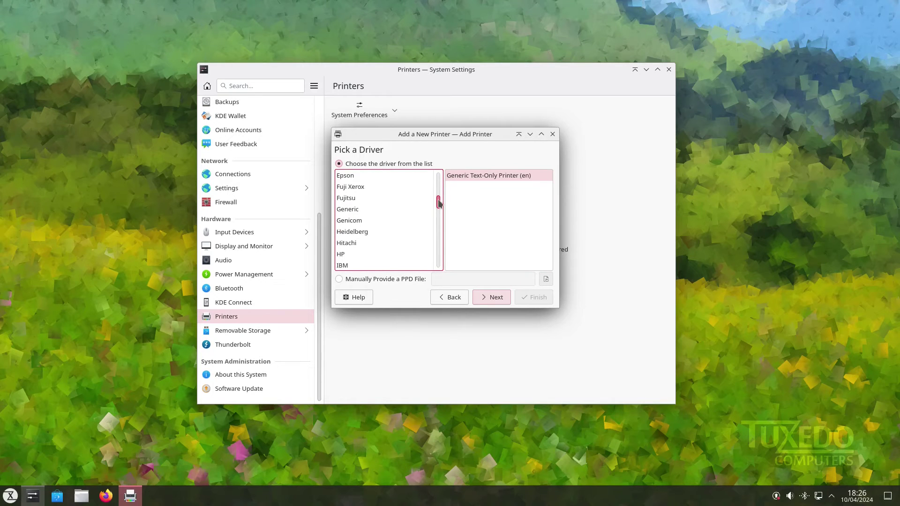
pyautogui.click(366, 256)
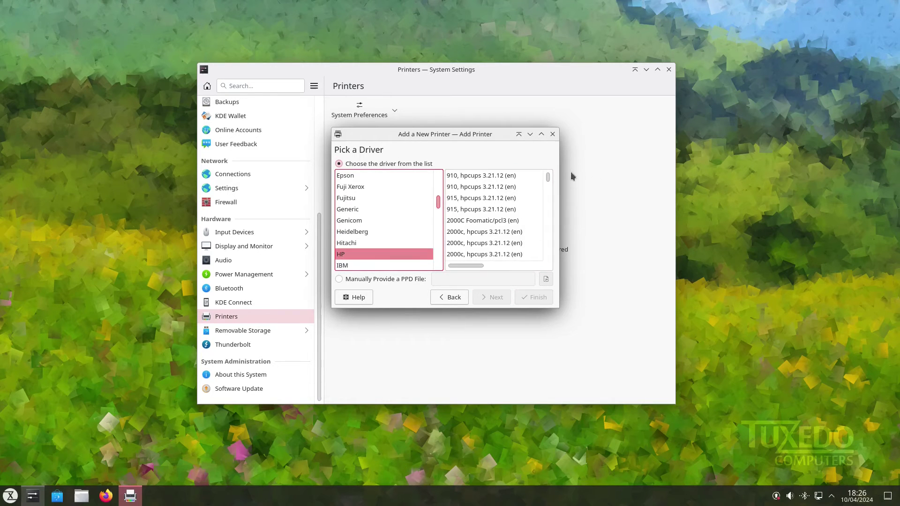
pyautogui.moveTo(547, 177); pyautogui.dragTo(547, 229)
pyautogui.click(519, 213)
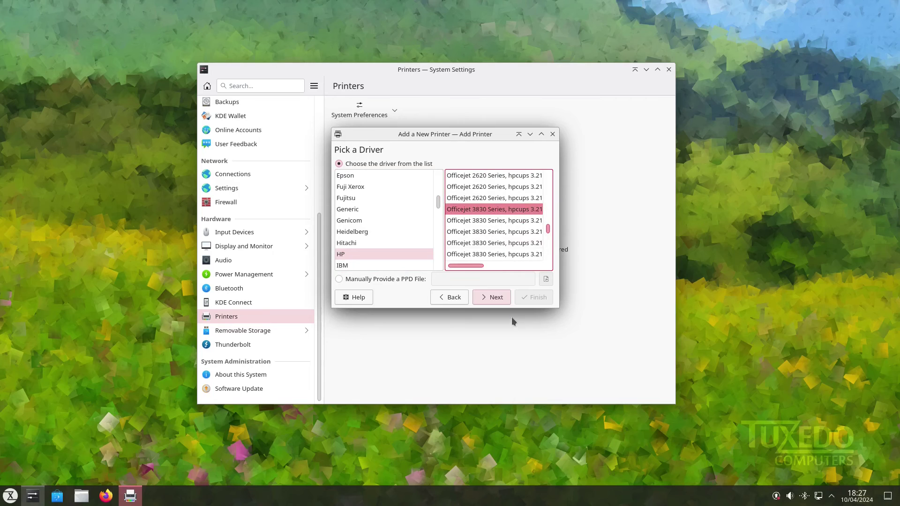
pyautogui.click(497, 298)
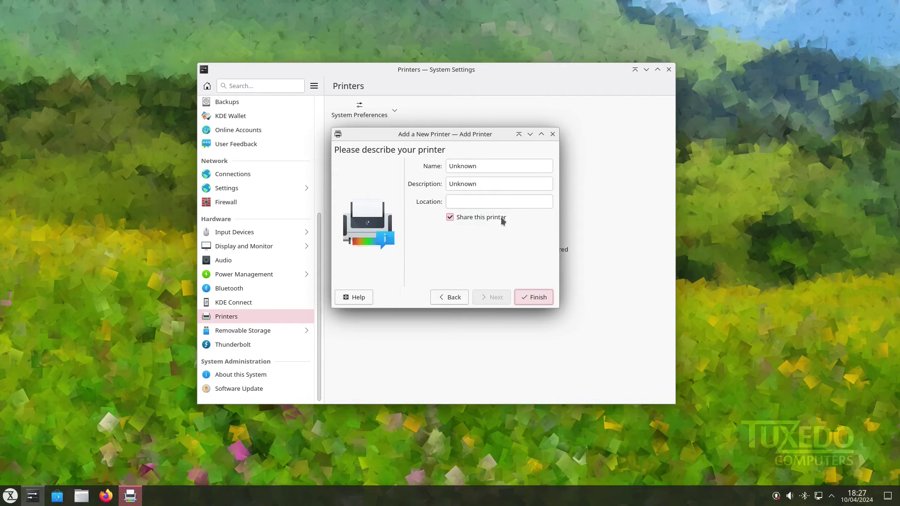
# Step: Name the printer HP3830 and finish adding it
pyautogui.doubleClick(497, 166)
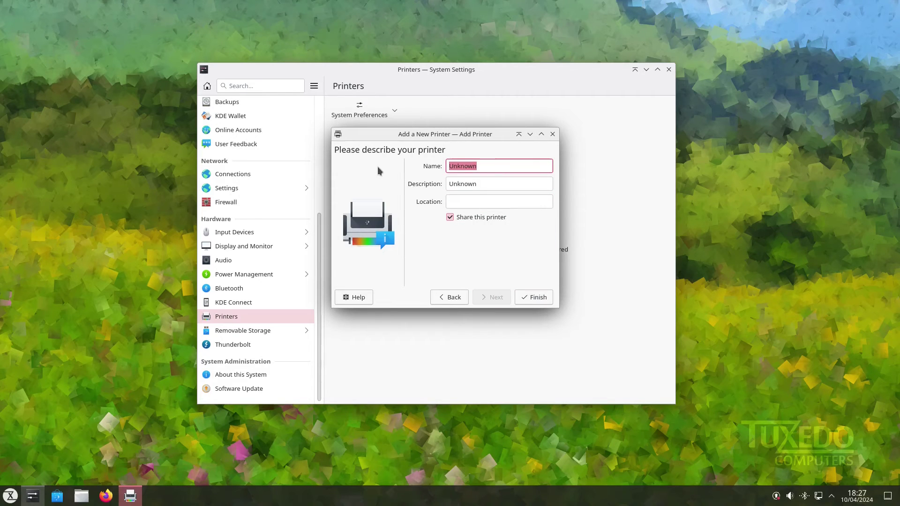
pyautogui.write('HP28')
pyautogui.press('BackSpace')
pyautogui.press('BackSpace')
pyautogui.write('3830')
pyautogui.click(541, 296)
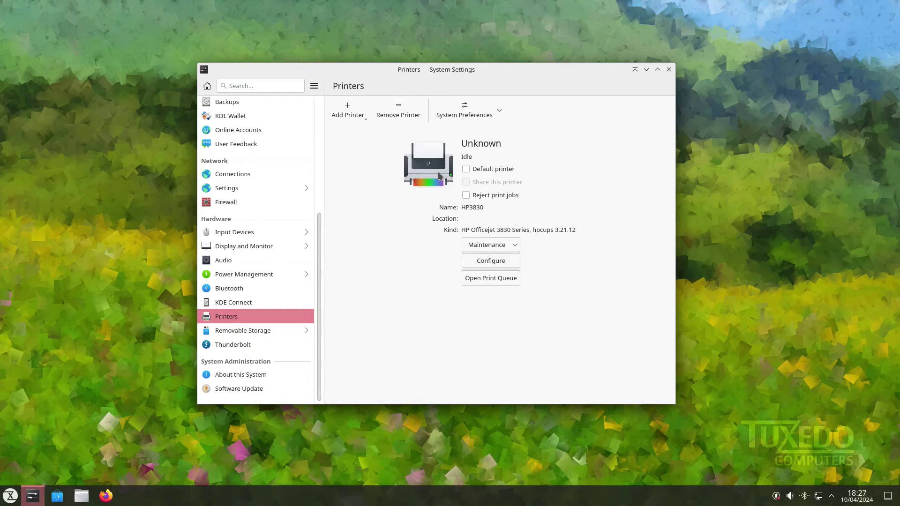
# Step: Launch LibreOffice Writer, turn off startup tips, and type 'Does this print'
pyautogui.click(9, 500)
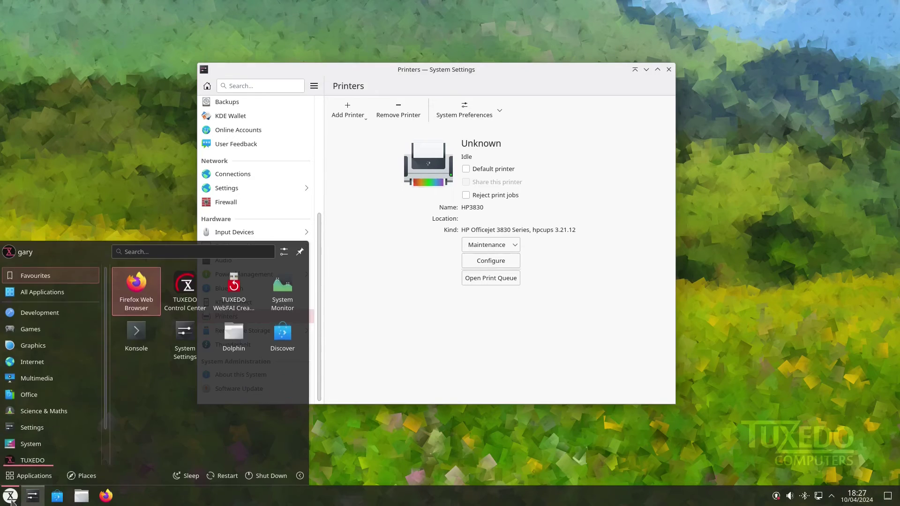
pyautogui.write('word')
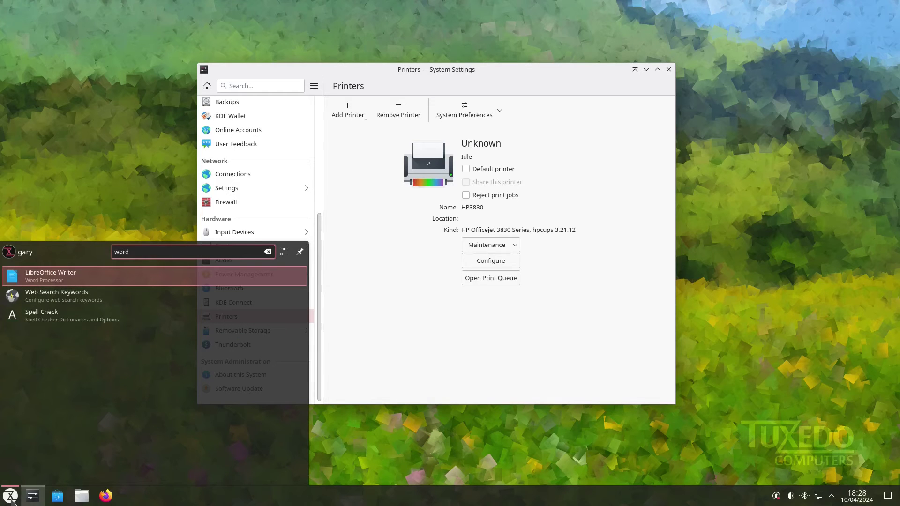
pyautogui.click(79, 280)
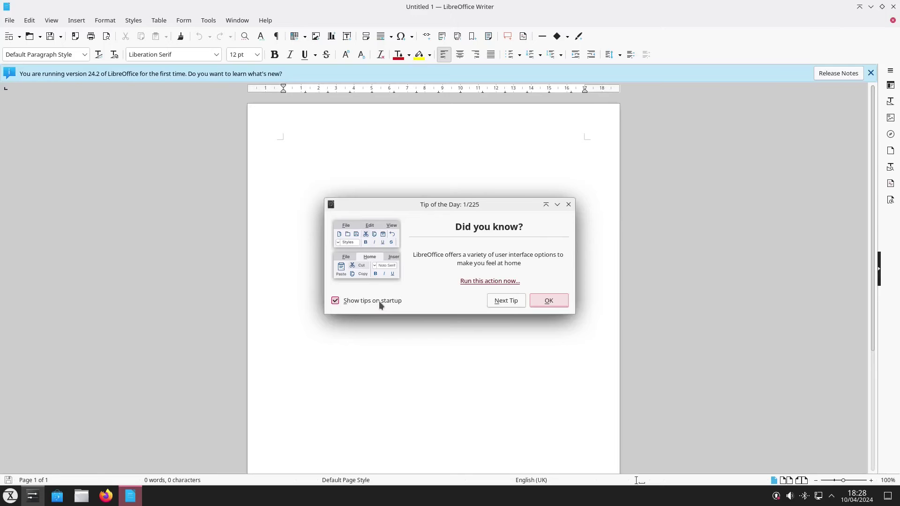
pyautogui.click(379, 301)
pyautogui.click(553, 303)
pyautogui.write('Does ')
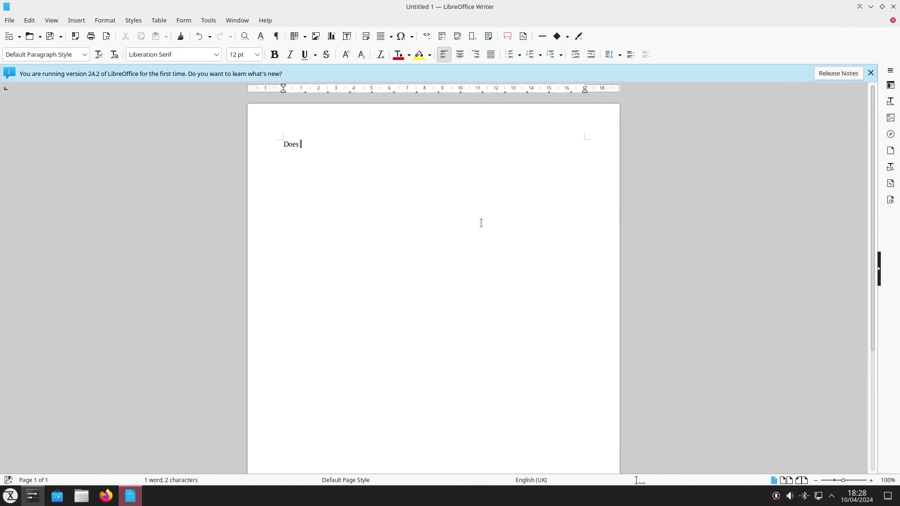
pyautogui.write('this print')
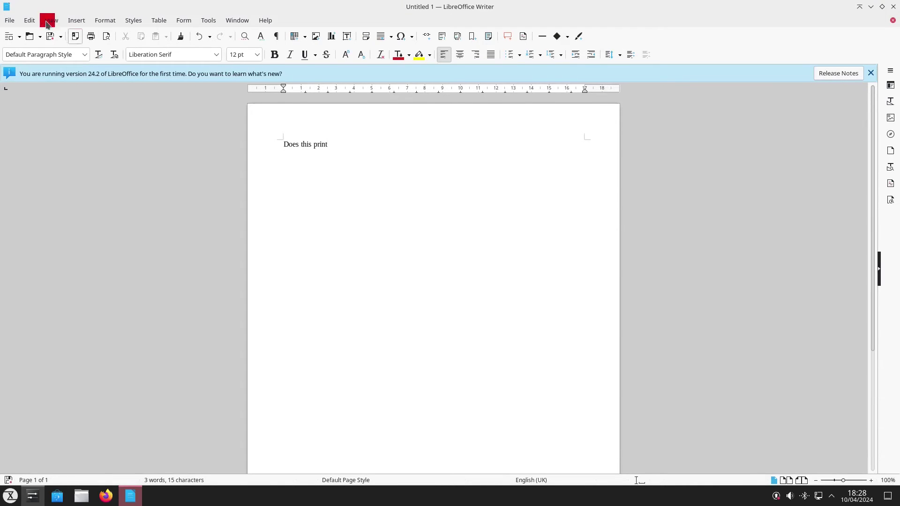
# Step: Print the test document via File > Print
pyautogui.click(8, 20)
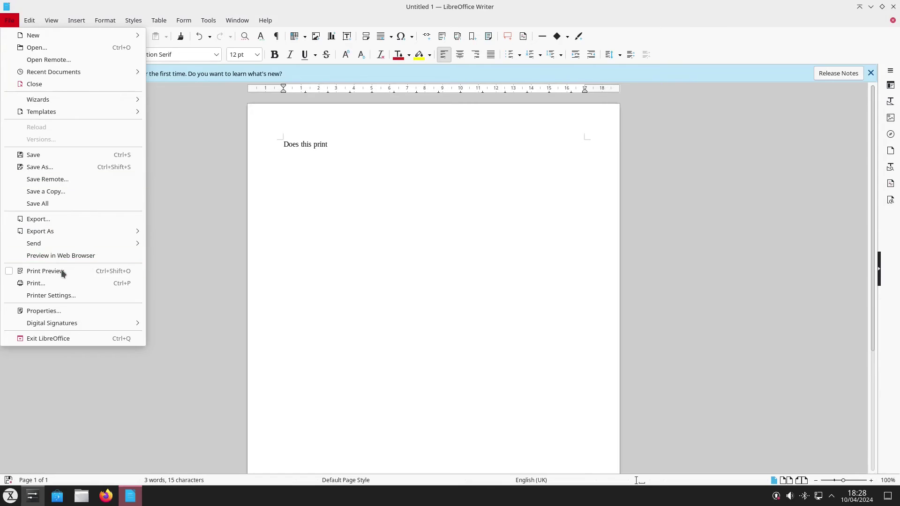
pyautogui.click(58, 283)
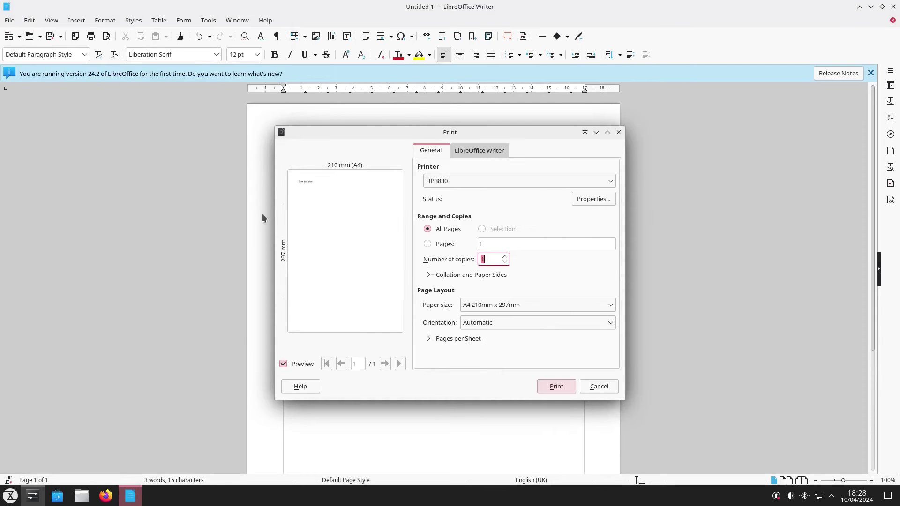
pyautogui.click(544, 387)
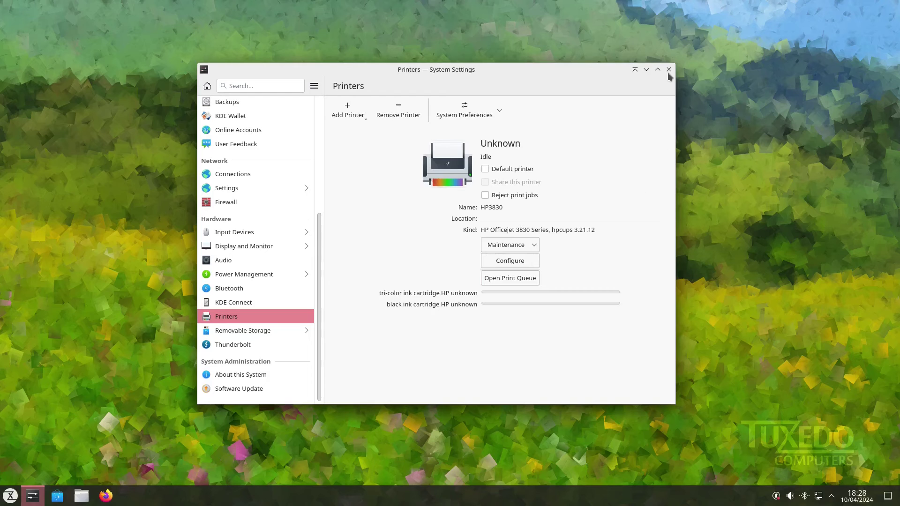
# Step: Close System Settings and browse the Development, Games, Graphics and Internet launcher categories toward Elisa
pyautogui.click(668, 70)
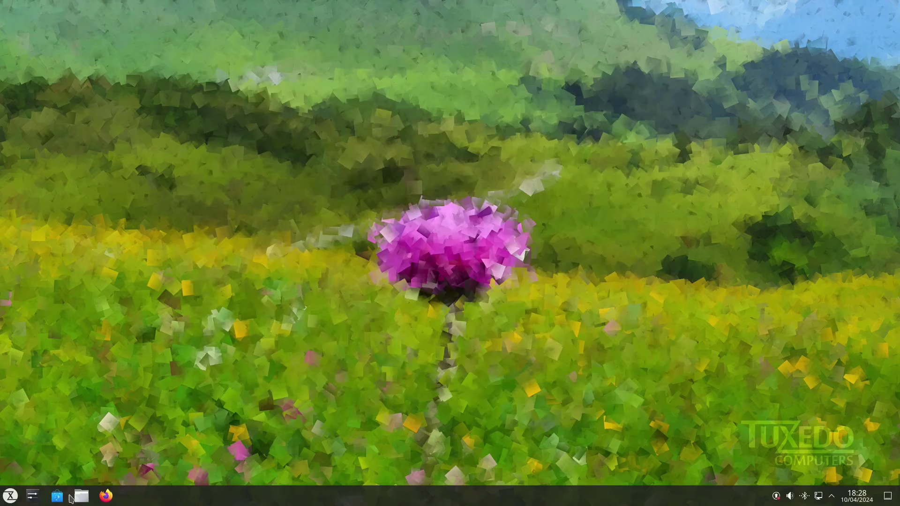
pyautogui.click(11, 496)
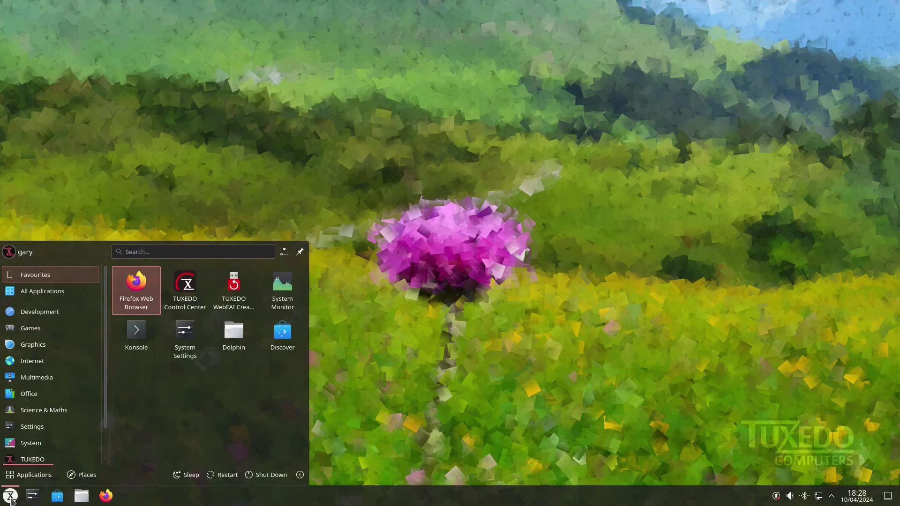
pyautogui.click(62, 312)
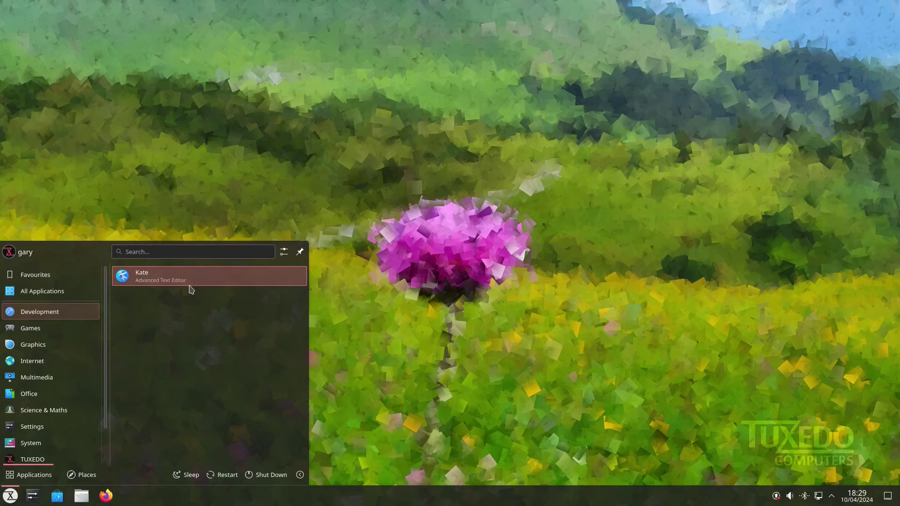
pyautogui.click(40, 331)
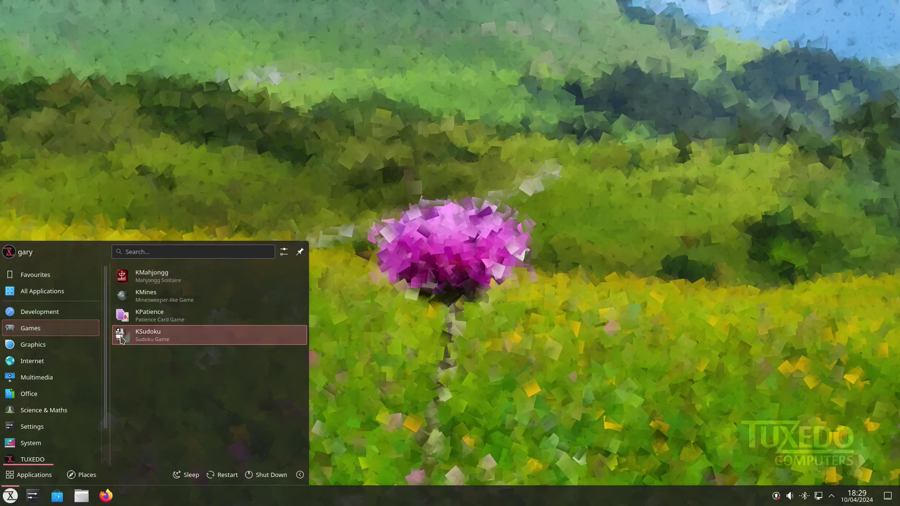
pyautogui.click(58, 346)
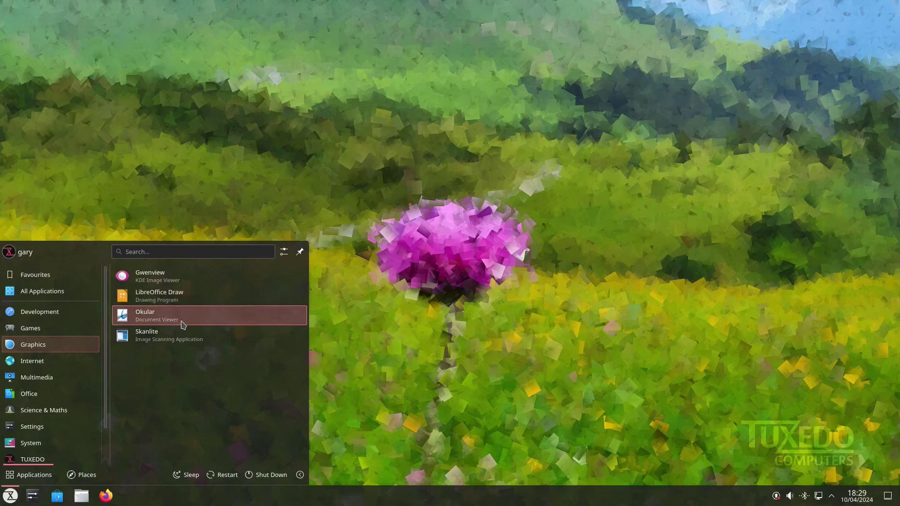
pyautogui.click(29, 364)
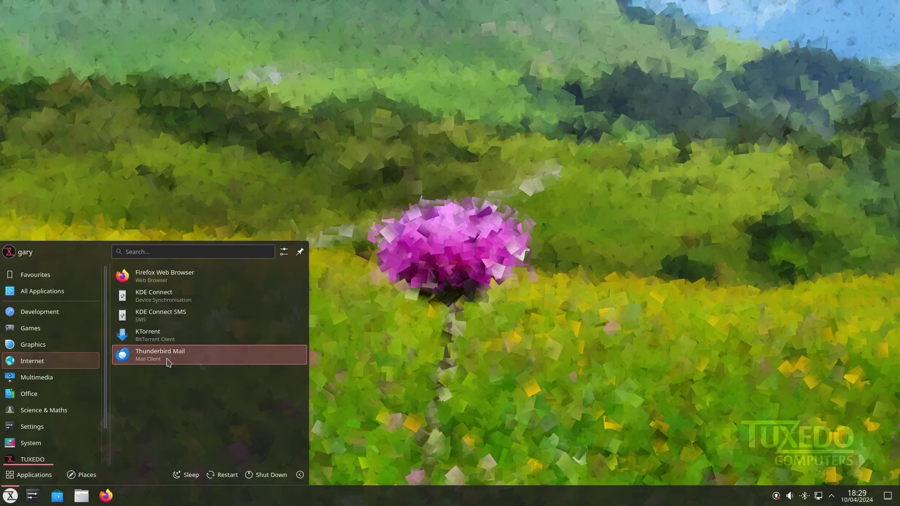
pyautogui.moveTo(53, 381)
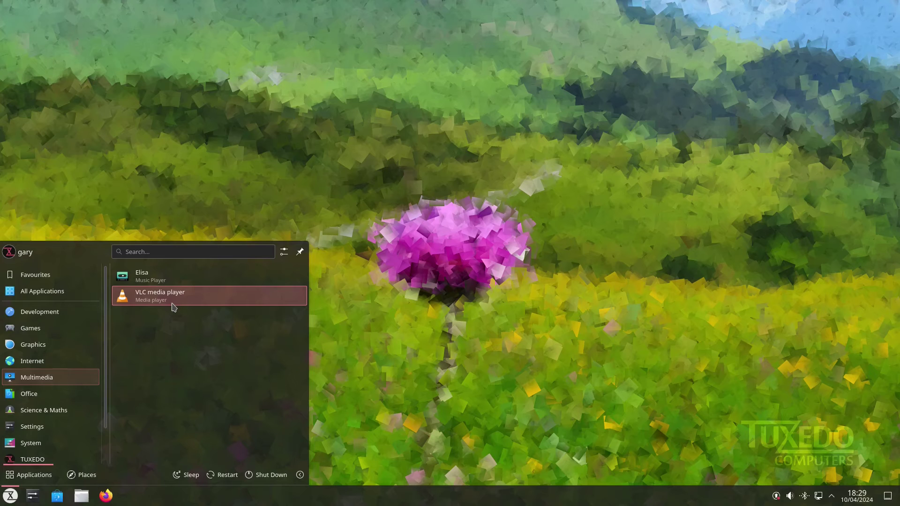
pyautogui.moveTo(44, 400)
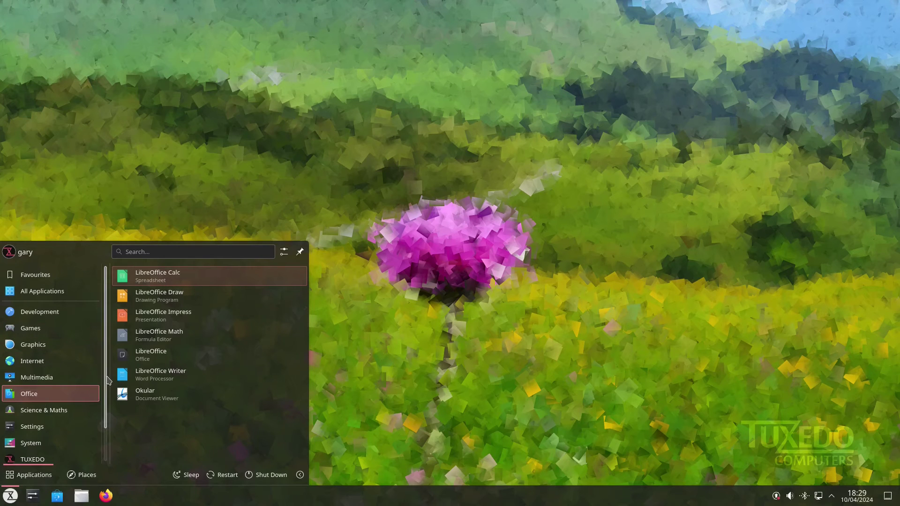
pyautogui.scroll(-1, 110, 402)
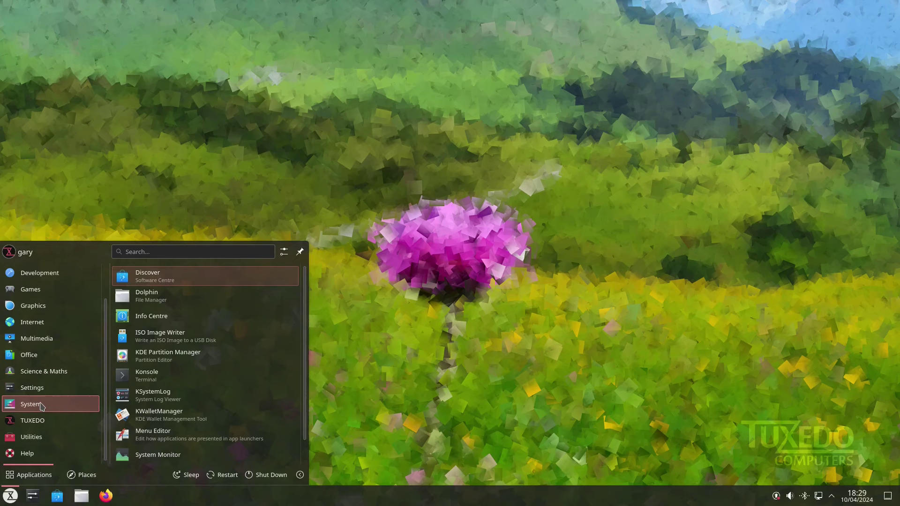
pyautogui.moveTo(48, 352)
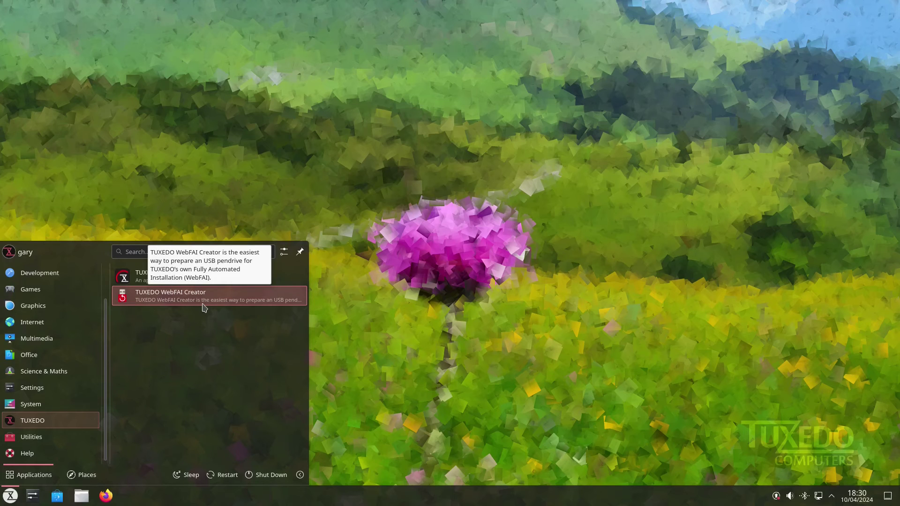
pyautogui.press('Down')
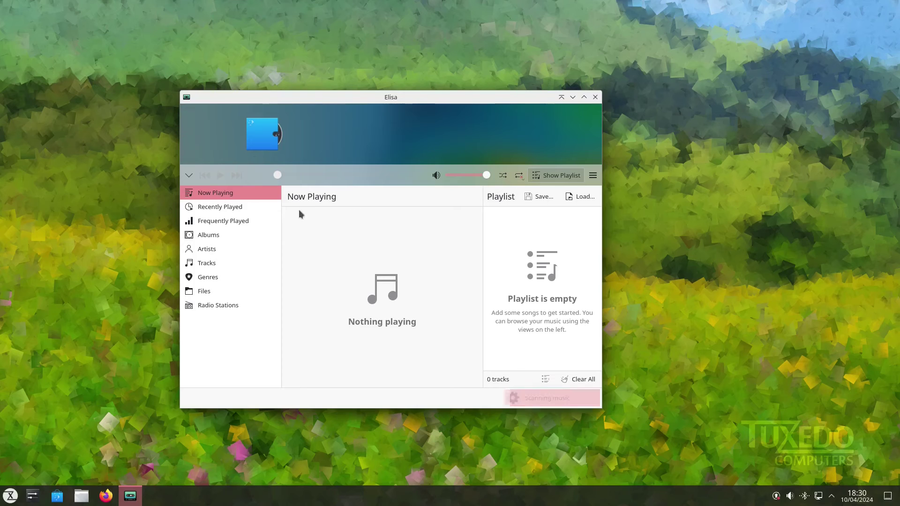
# Step: Open Elisa's radio stations and play SomaFM - Dub Step Beyond, then SomaFM - Underground 80s
pyautogui.click(225, 308)
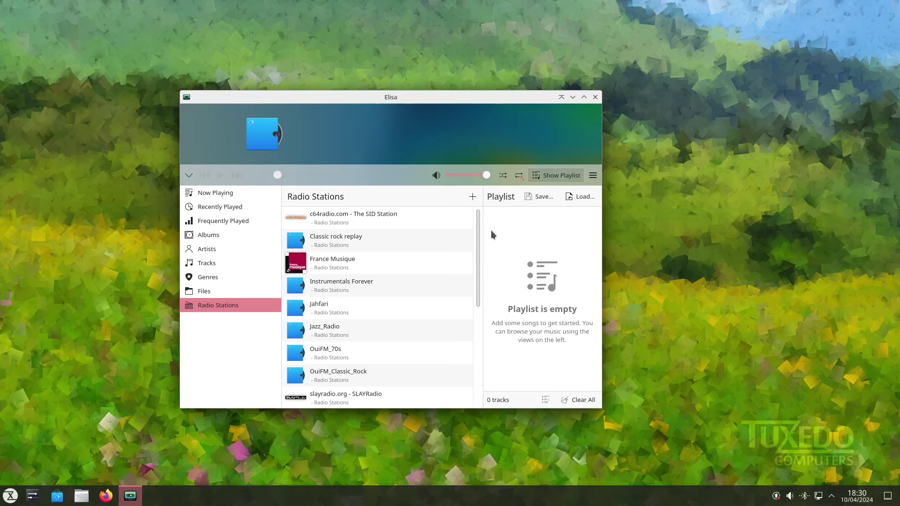
pyautogui.moveTo(479, 227); pyautogui.dragTo(485, 310)
pyautogui.moveTo(341, 334)
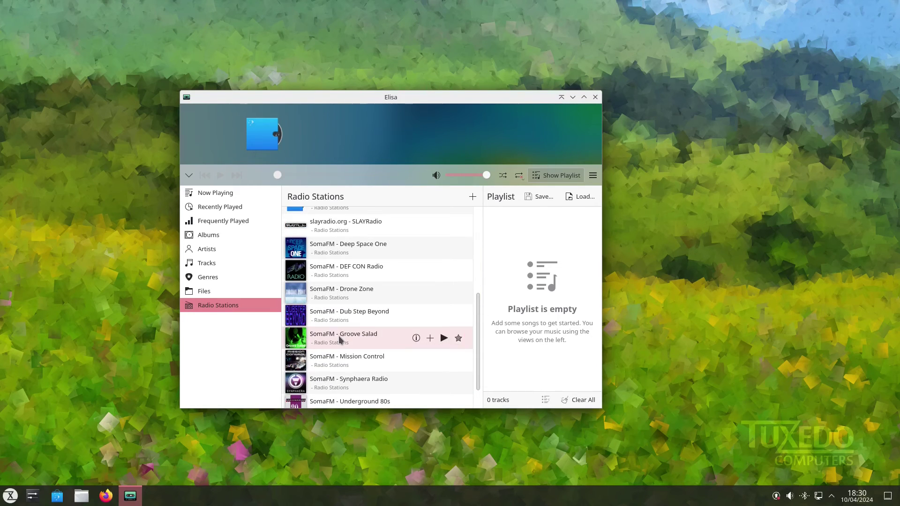
pyautogui.click(444, 316)
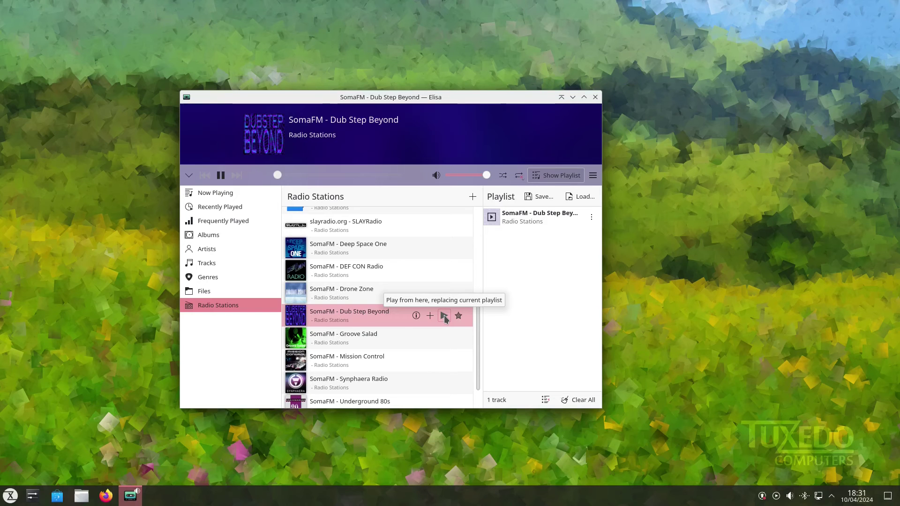
pyautogui.moveTo(382, 405)
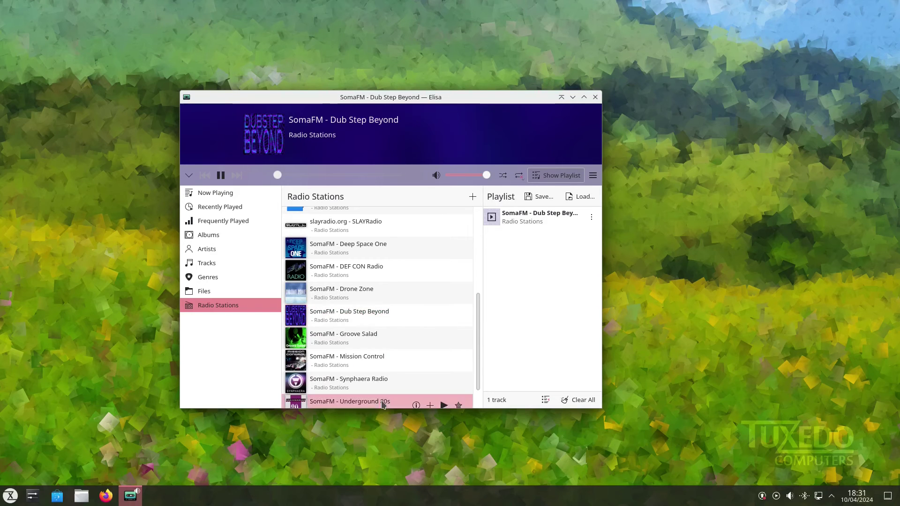
pyautogui.click(444, 405)
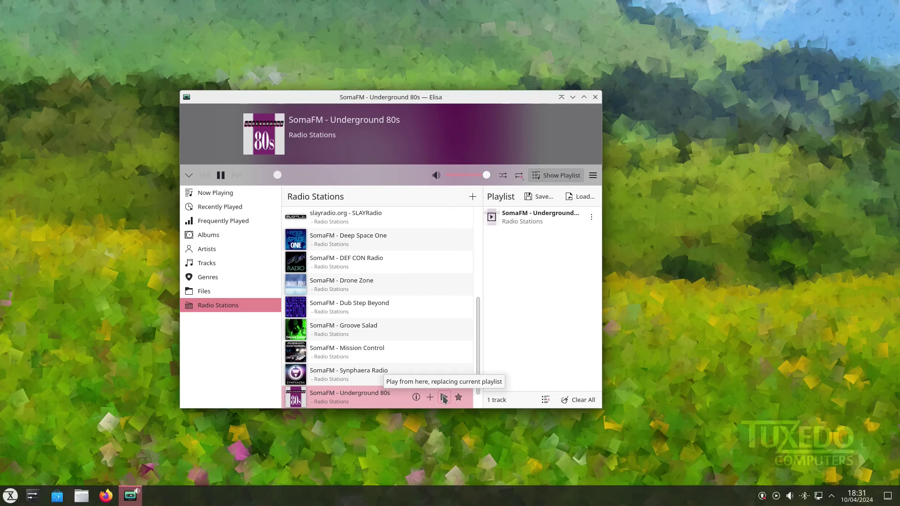
# Step: Pause the radio playback and close Elisa
pyautogui.click(443, 399)
pyautogui.click(220, 175)
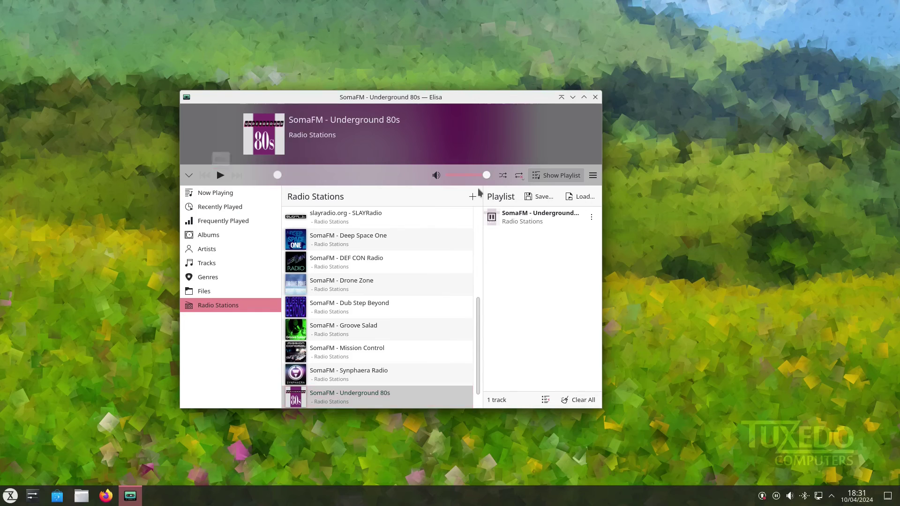
pyautogui.click(595, 97)
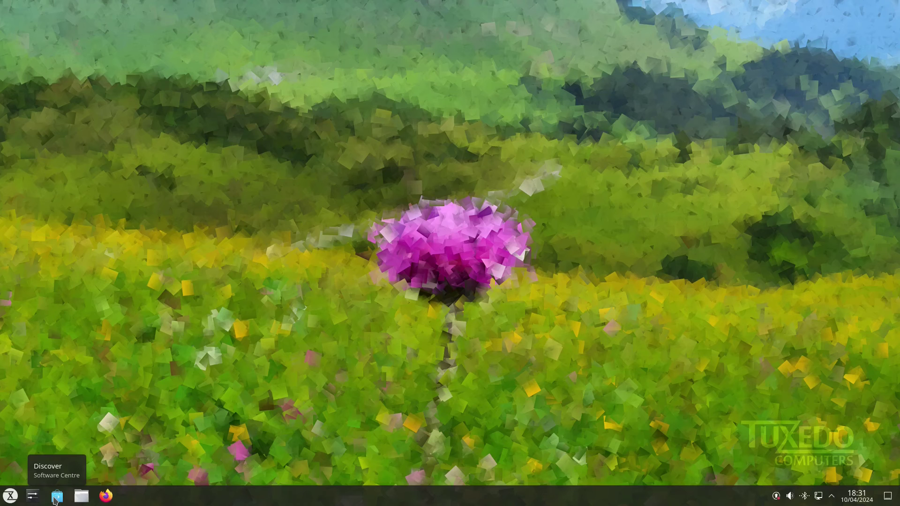
# Step: Open Discover's Settings page and add the Flathub (dl.flathub.org) Flatpak source
pyautogui.click(56, 497)
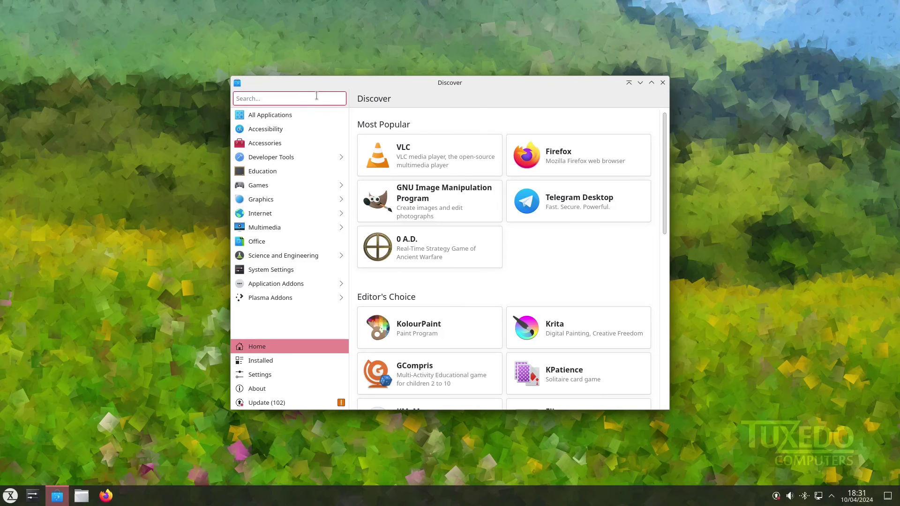
pyautogui.write('chrome')
pyautogui.click(262, 375)
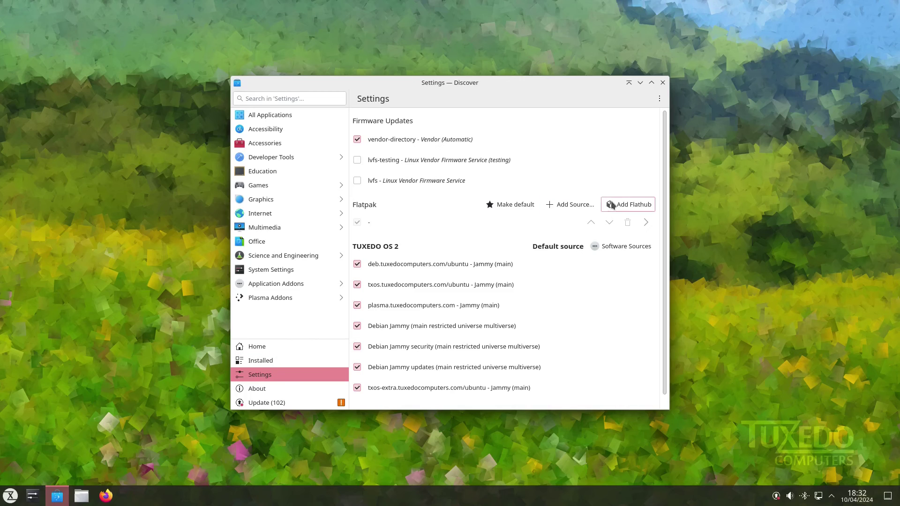
pyautogui.click(626, 204)
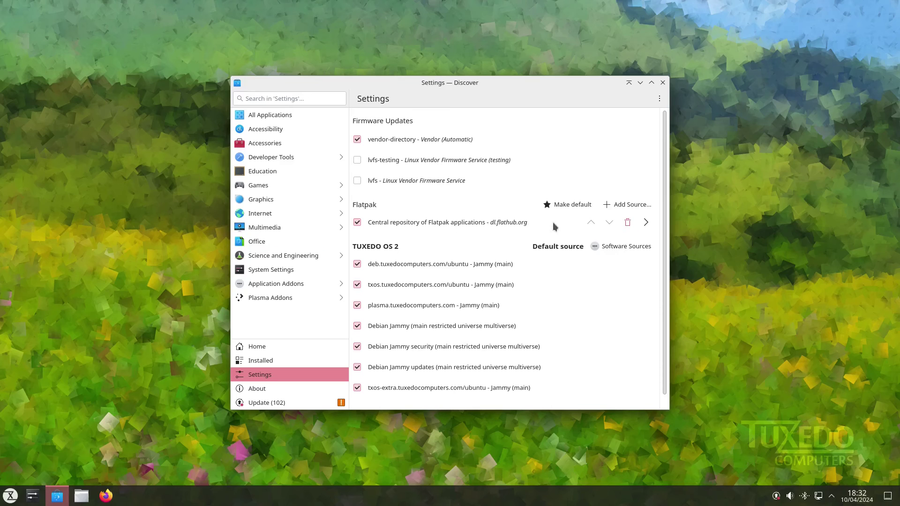
pyautogui.click(259, 99)
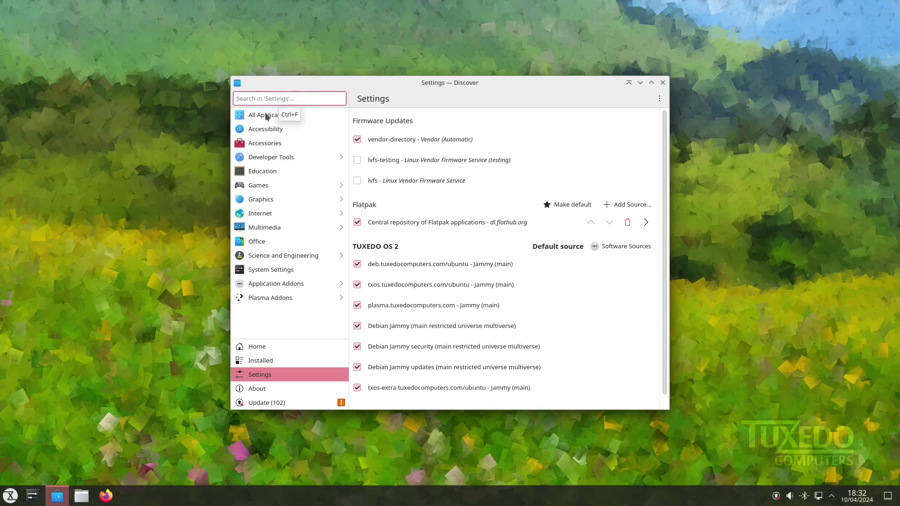
# Step: Search Discover for 'chrome' and install Google Chrome
pyautogui.click(271, 115)
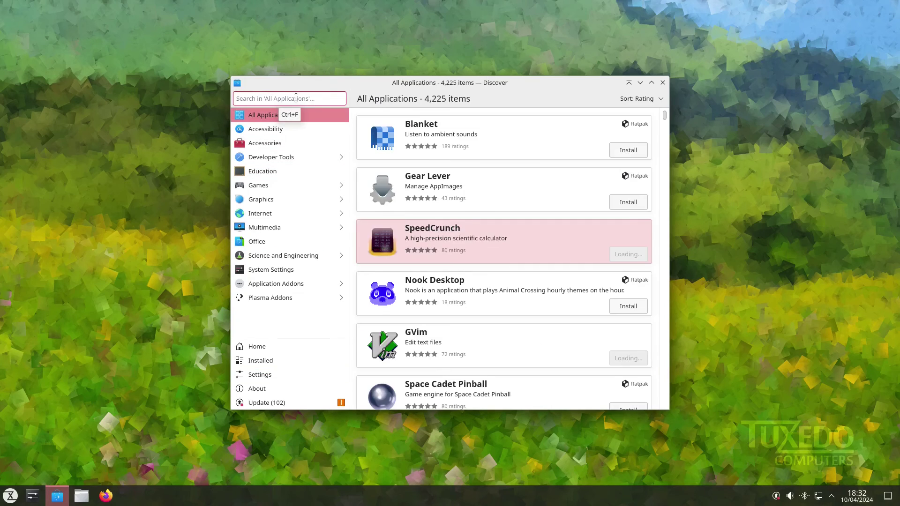
pyautogui.write('chrome')
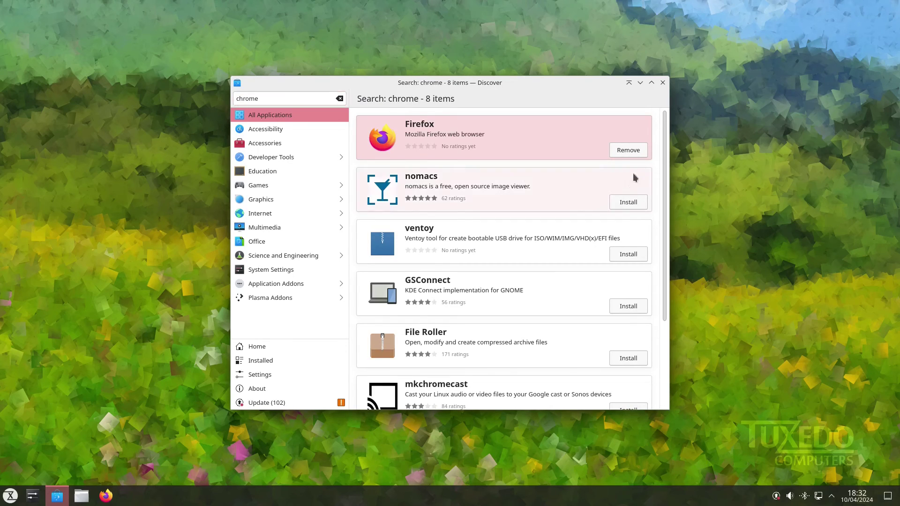
pyautogui.moveTo(667, 146); pyautogui.dragTo(696, 345)
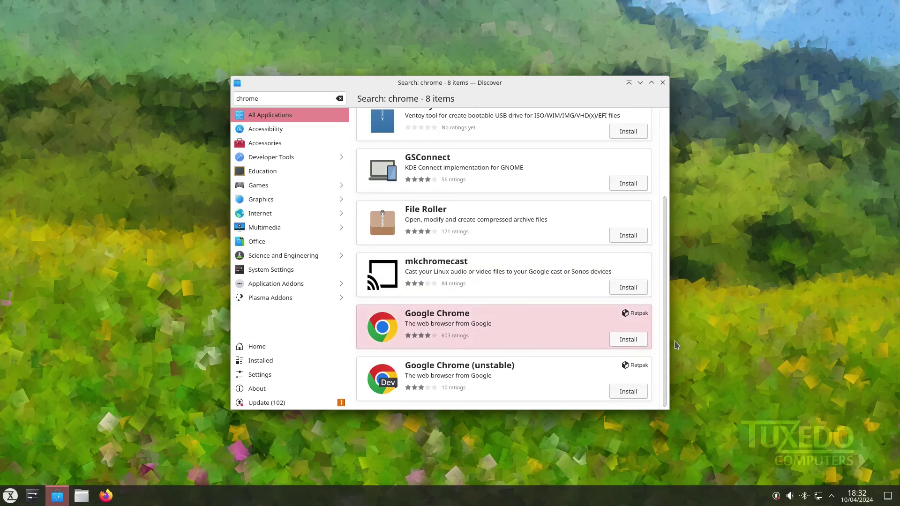
pyautogui.click(629, 339)
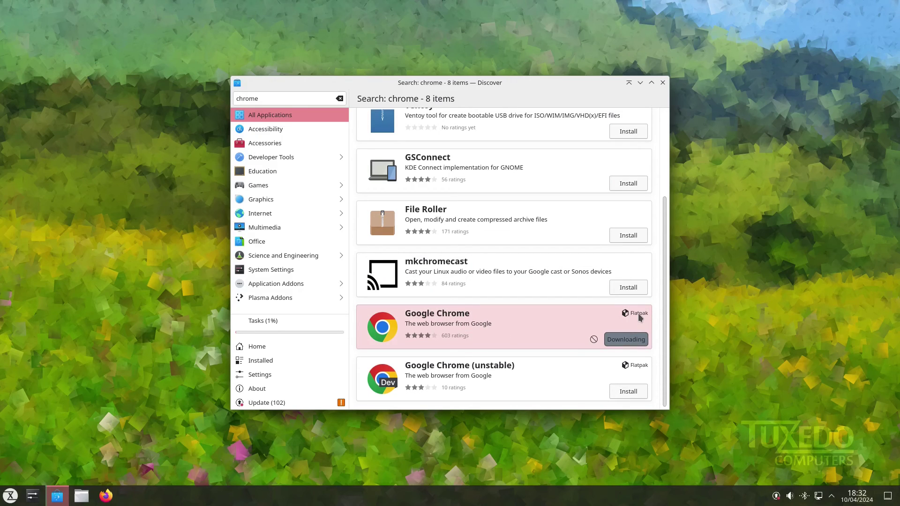
# Step: Search for 'steam', then replace the search with 'spotify'
pyautogui.moveTo(258, 98); pyautogui.dragTo(232, 101)
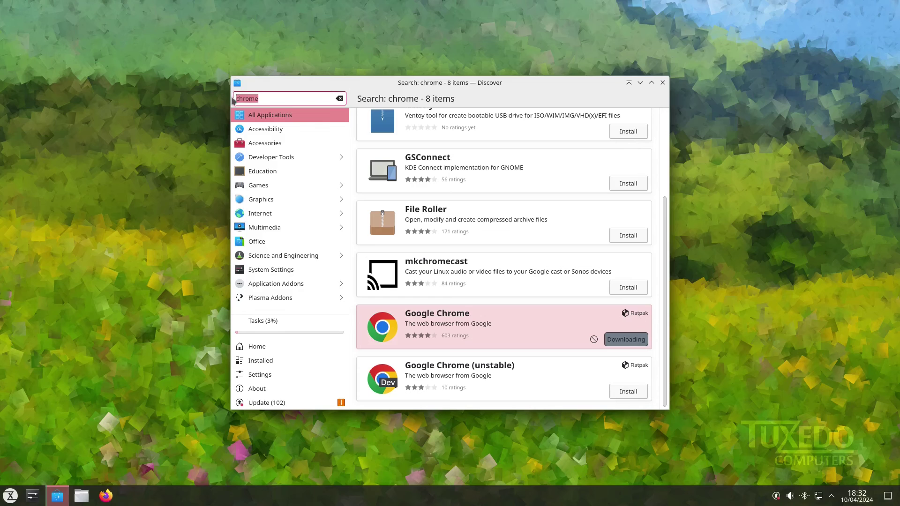
pyautogui.write('steam')
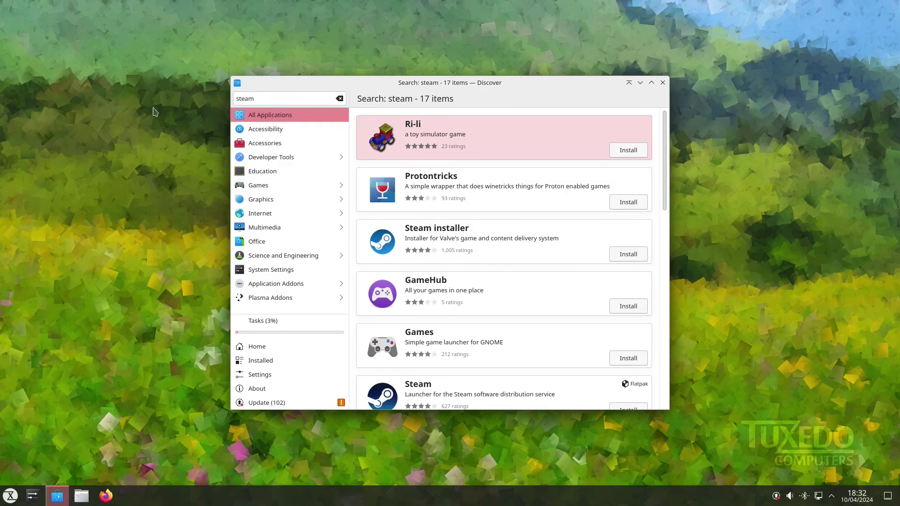
pyautogui.hotkey('ctrl', 'a')
pyautogui.write('spotify')
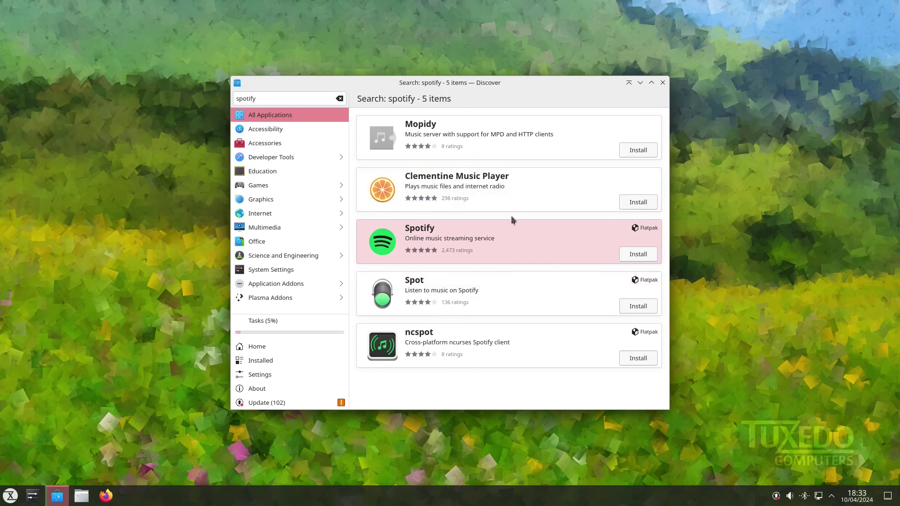
# Step: Close Discover and open the desktop wallpaper settings, moving the window up and right
pyautogui.click(662, 82)
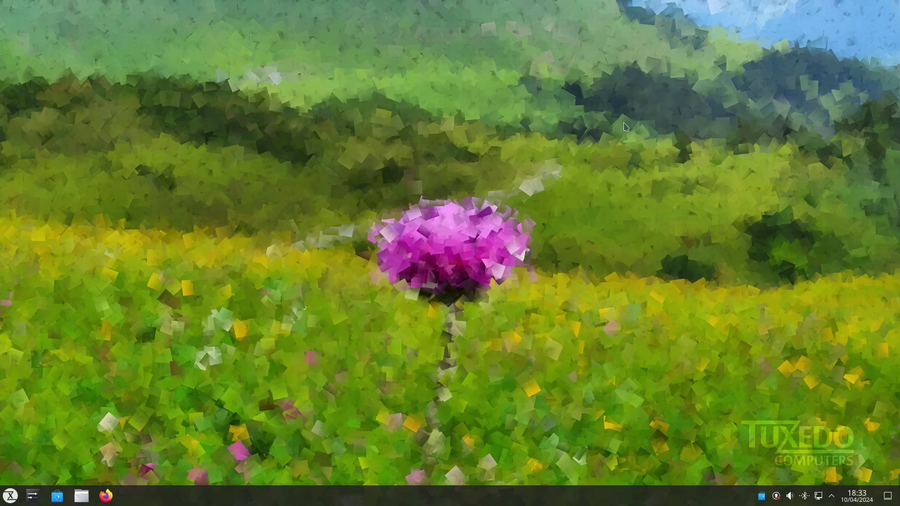
pyautogui.rightClick(422, 113)
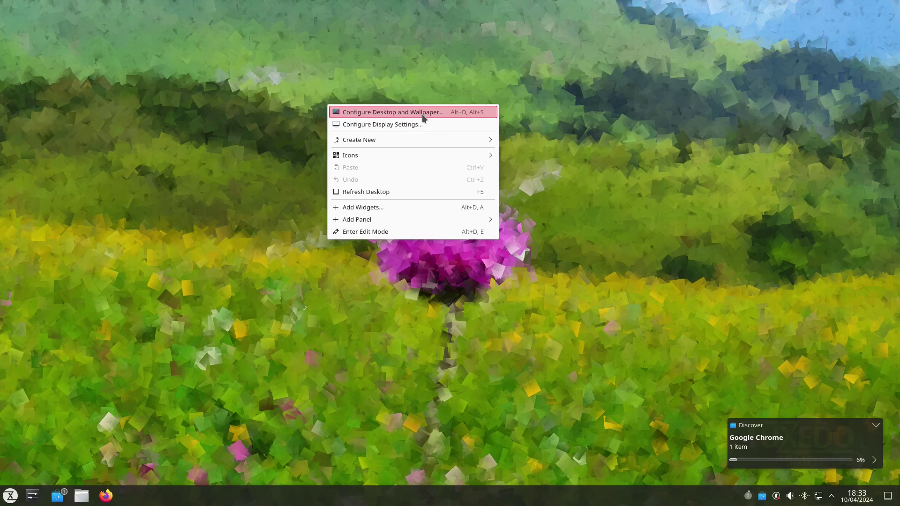
pyautogui.click(422, 114)
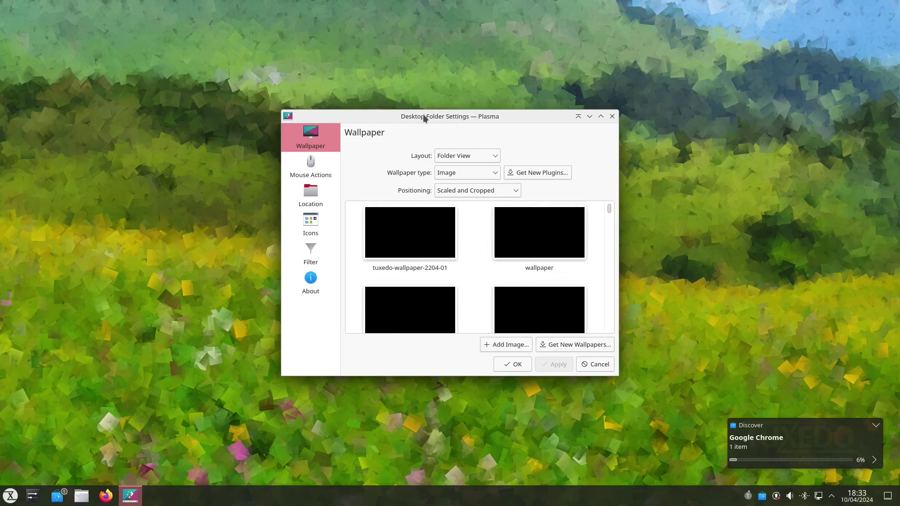
pyautogui.moveTo(424, 117); pyautogui.dragTo(449, 86)
# Step: Preview the By the water, Evening Glow, Path, TUXEDO 2204 12 and 13 wallpapers
pyautogui.scroll(-3, 539, 234)
pyautogui.click(572, 250)
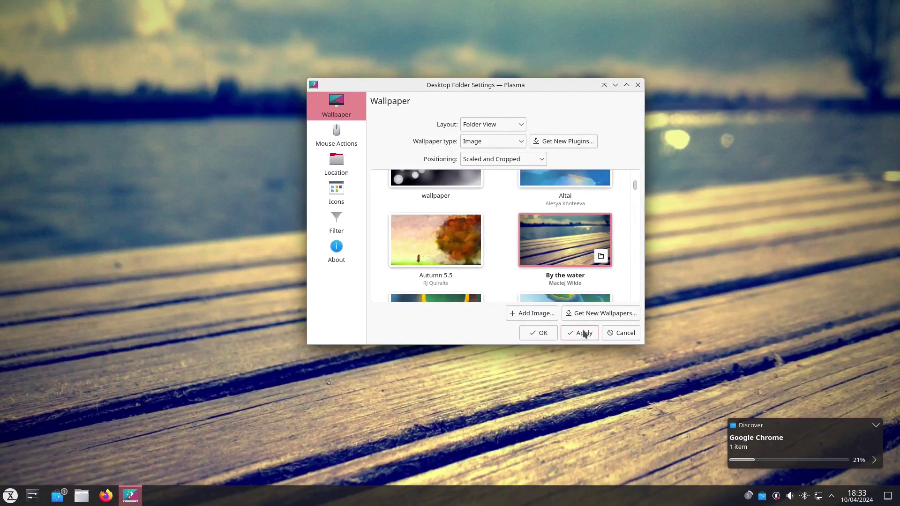
pyautogui.scroll(-3, 583, 234)
pyautogui.click(583, 213)
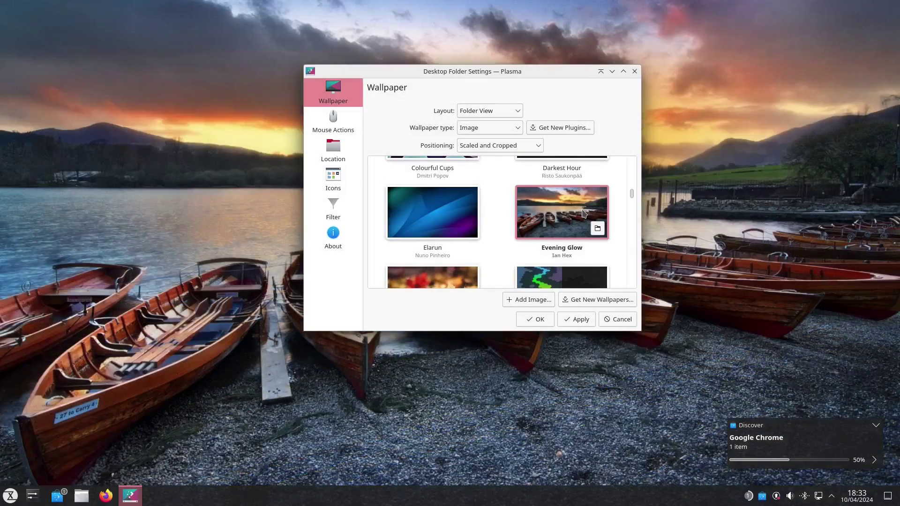
pyautogui.scroll(-10, 585, 243)
pyautogui.click(585, 244)
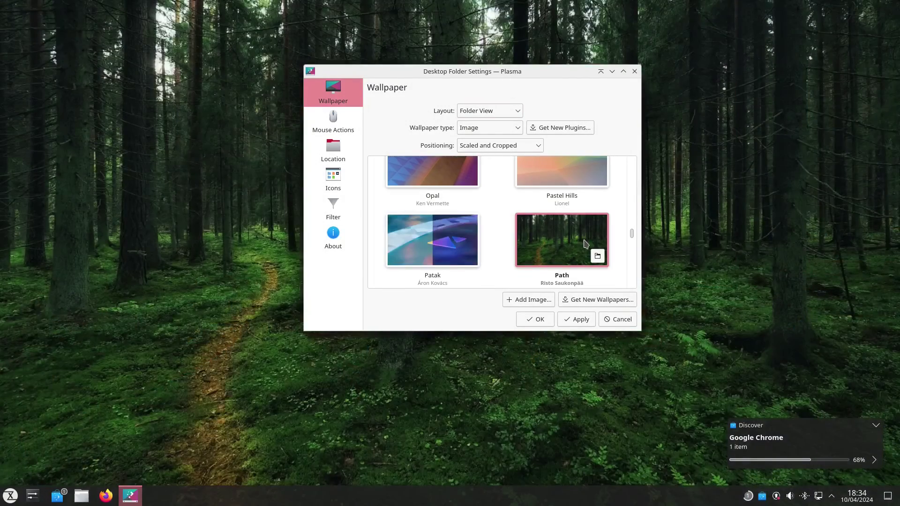
pyautogui.scroll(-5, 435, 238)
pyautogui.click(435, 238)
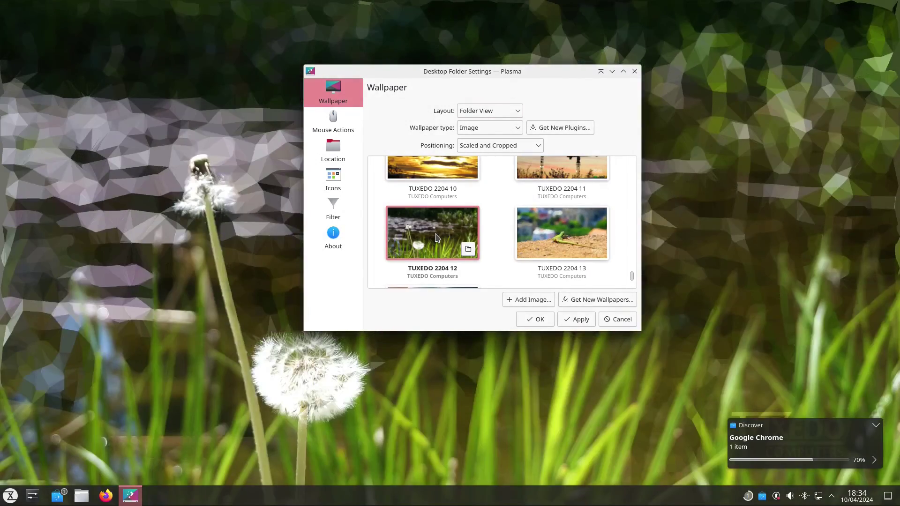
pyautogui.click(594, 248)
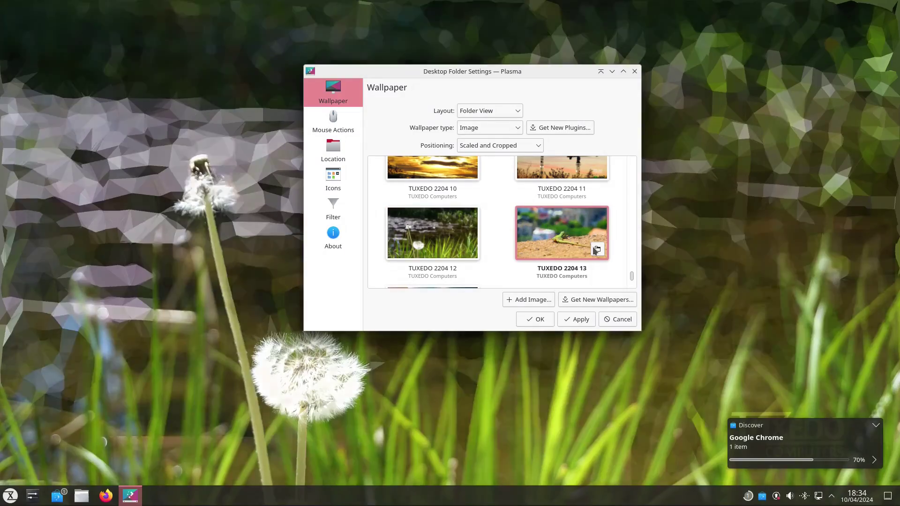
# Step: After previewing TUXEDO 2204 09 and 02, apply the summer 1am wallpaper and close settings
pyautogui.scroll(3, 540, 241)
pyautogui.click(540, 241)
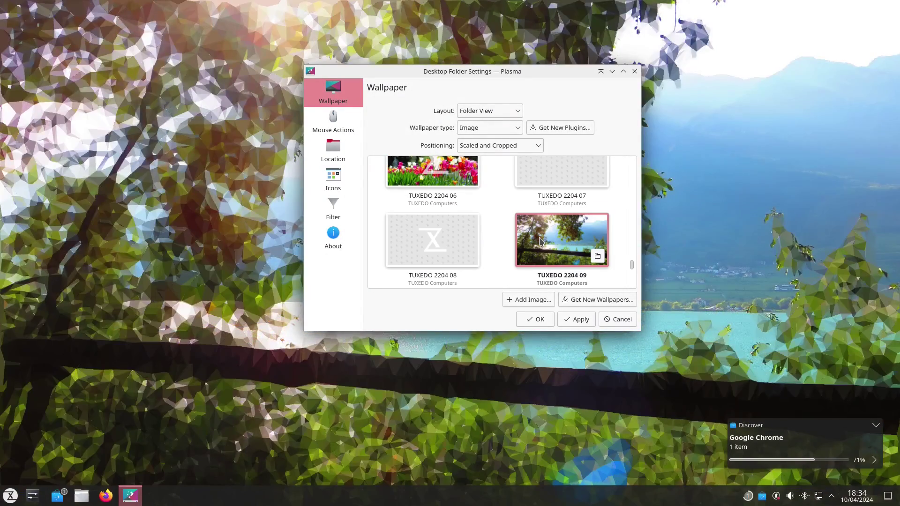
pyautogui.scroll(3, 432, 240)
pyautogui.click(432, 240)
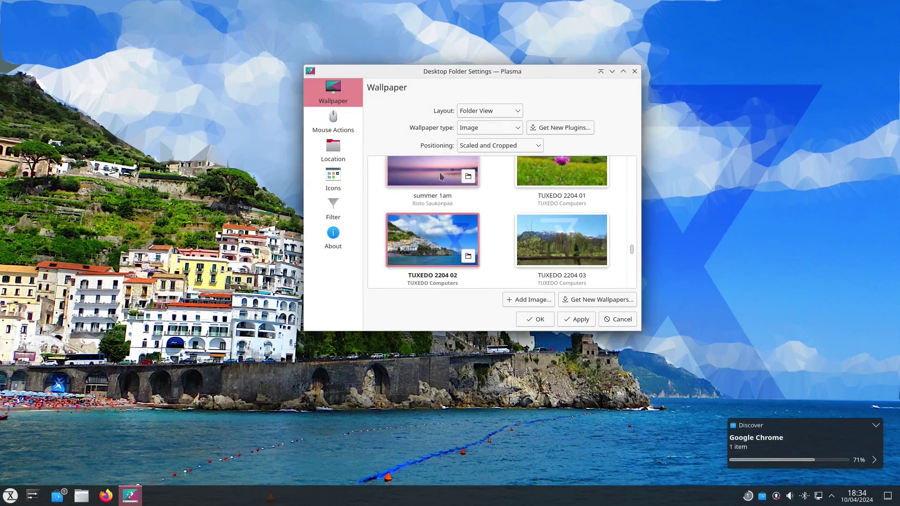
pyautogui.click(439, 176)
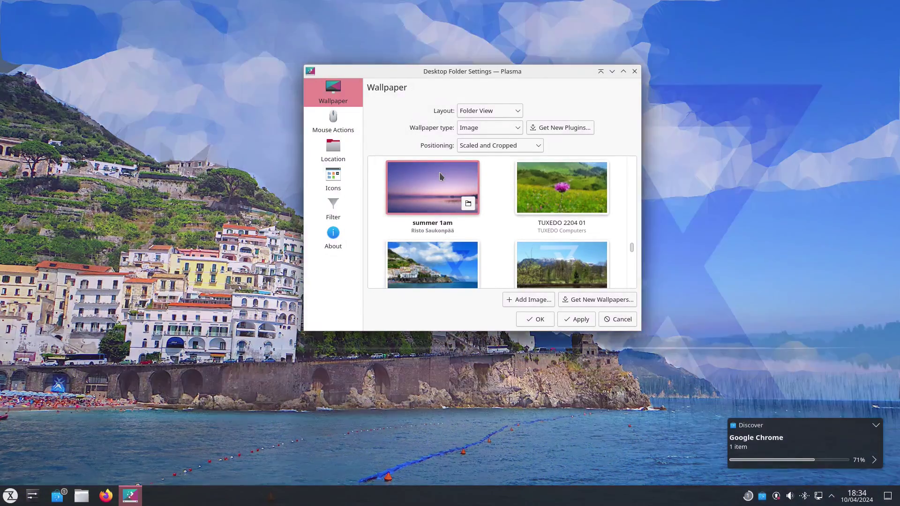
pyautogui.press('Return')
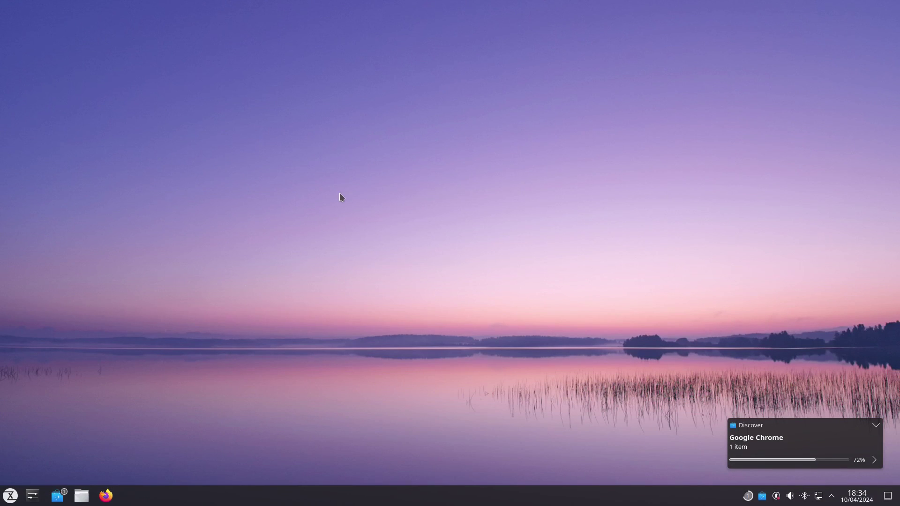